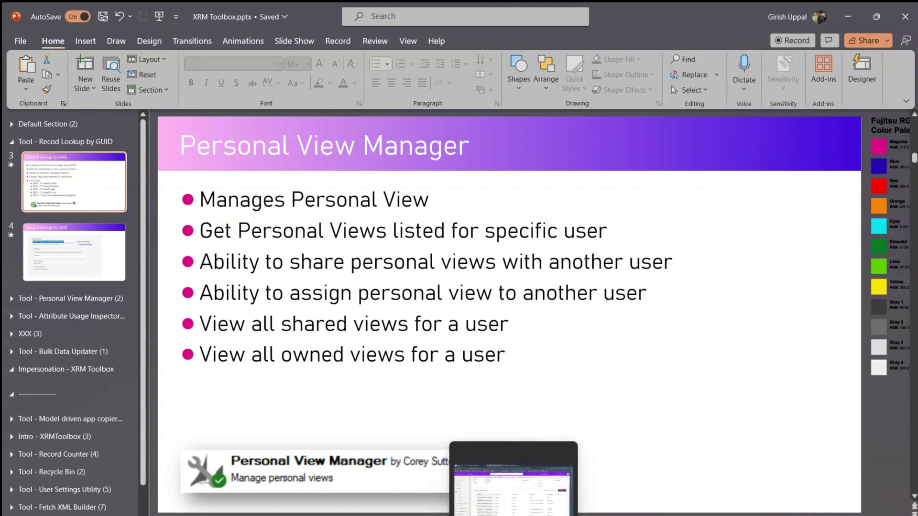
# Step: Switch to the browser and copy the full address of the World table page in Power Apps
pyautogui.click(511, 478)
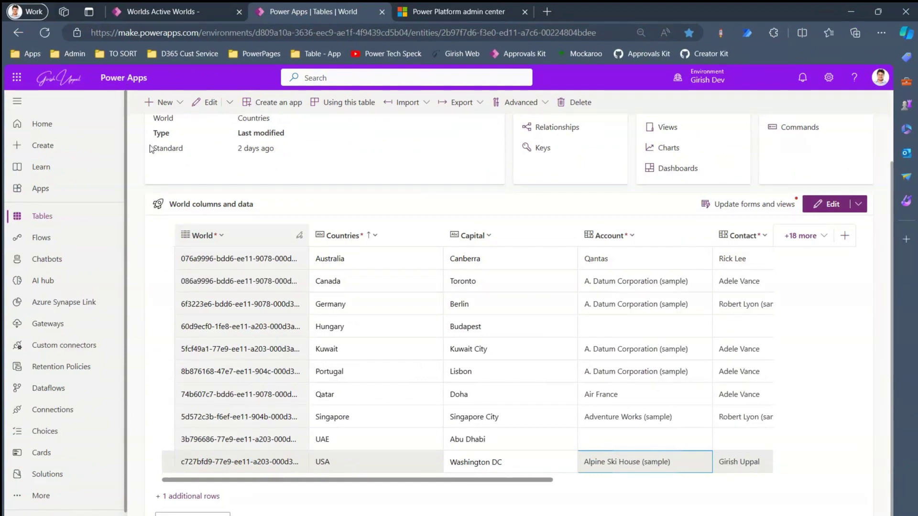
pyautogui.click(158, 11)
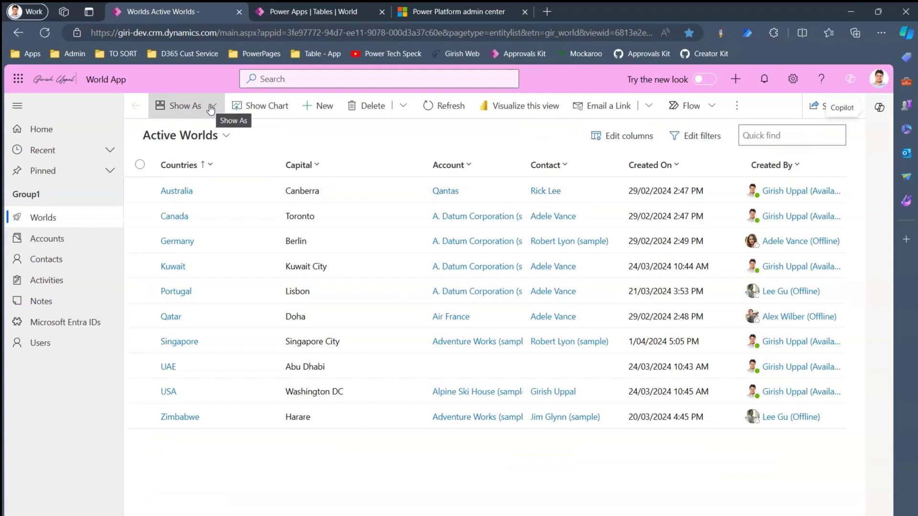
pyautogui.click(305, 11)
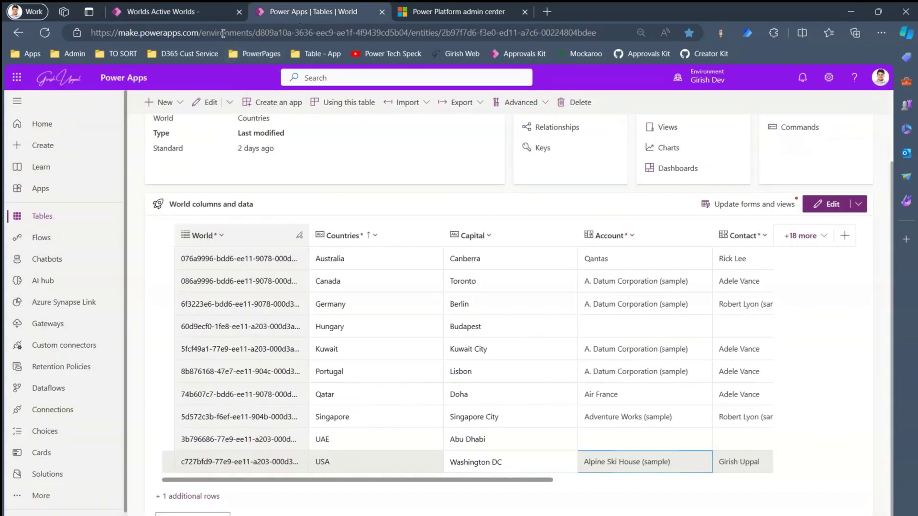
pyautogui.click(223, 33)
pyautogui.hotkey('ctrl', 'c')
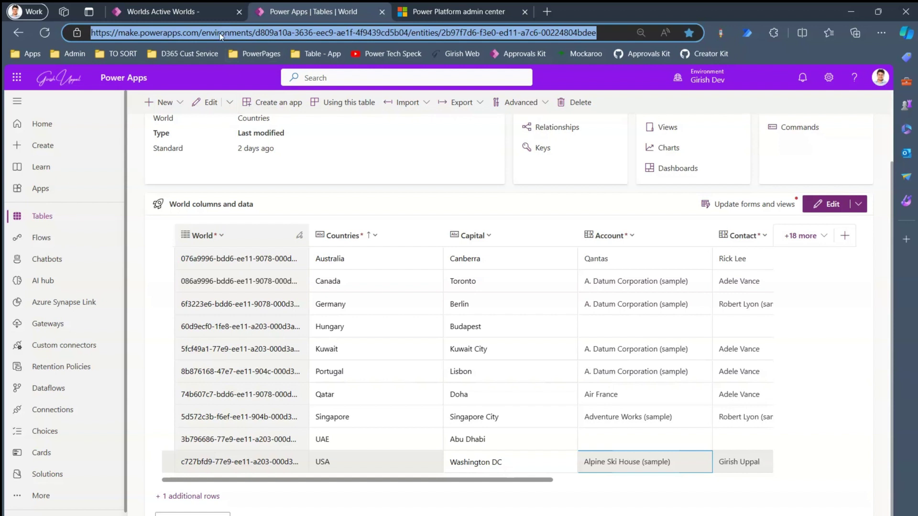
# Step: Open Notepad, start a new document in a taller window, and paste the World table page's address into it
pyautogui.press('super+r')
pyautogui.write('note')
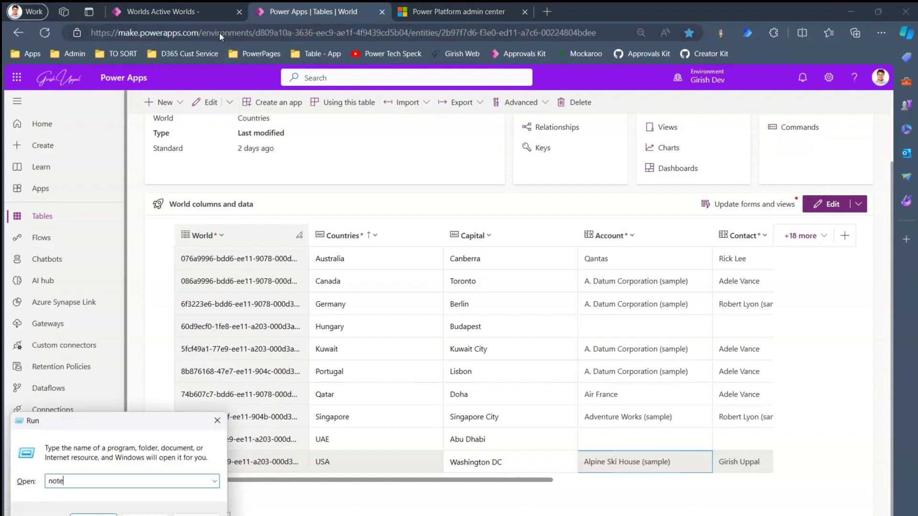
pyautogui.write('pad')
pyautogui.press('Return')
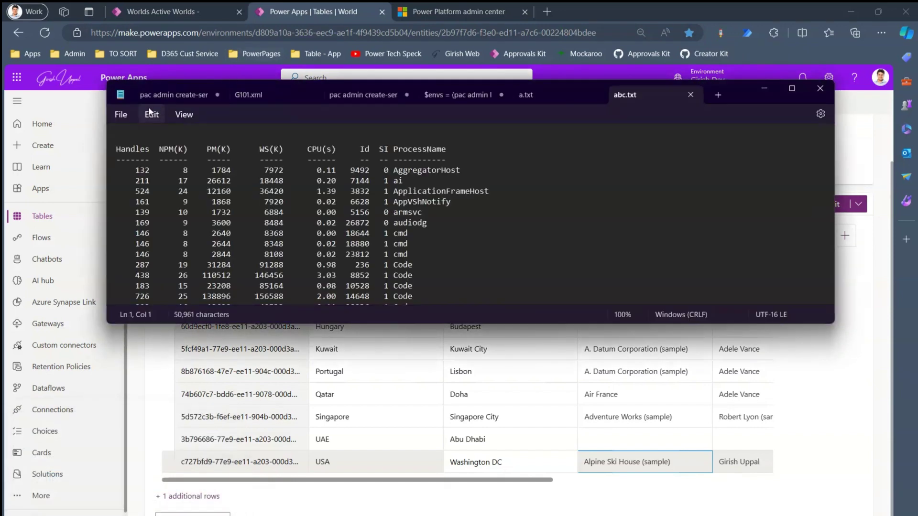
pyautogui.click(718, 95)
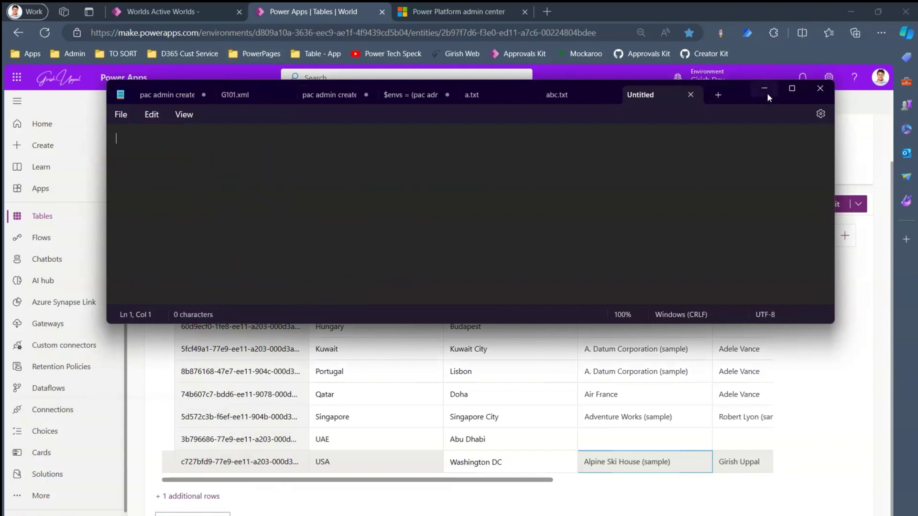
pyautogui.moveTo(806, 324); pyautogui.dragTo(806, 509)
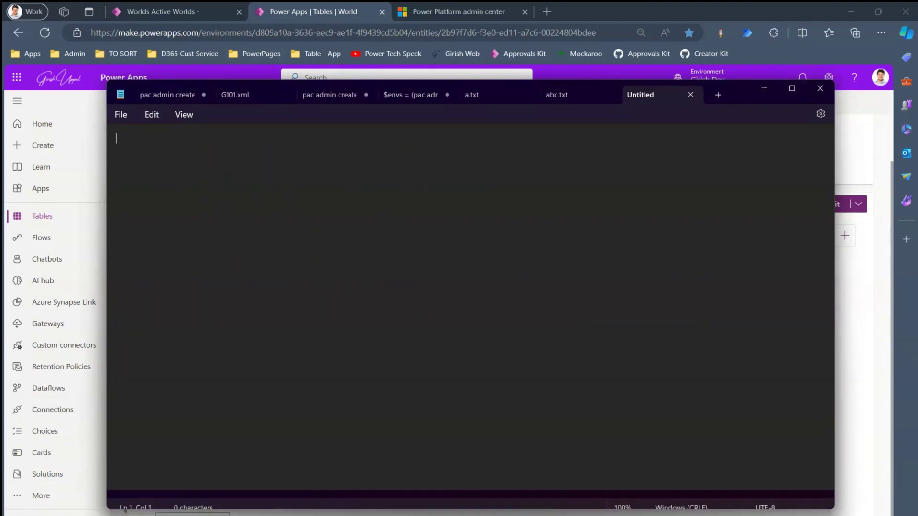
pyautogui.hotkey('ctrl', 'v')
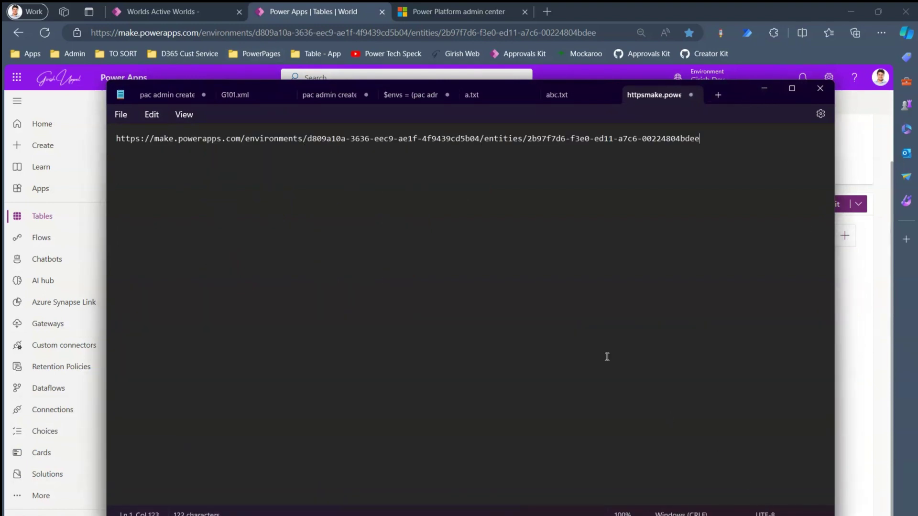
# Step: Split the pasted address into separate lines before /environments and /entities, with the text enlarged to 140%
pyautogui.click(241, 139)
pyautogui.press('Return')
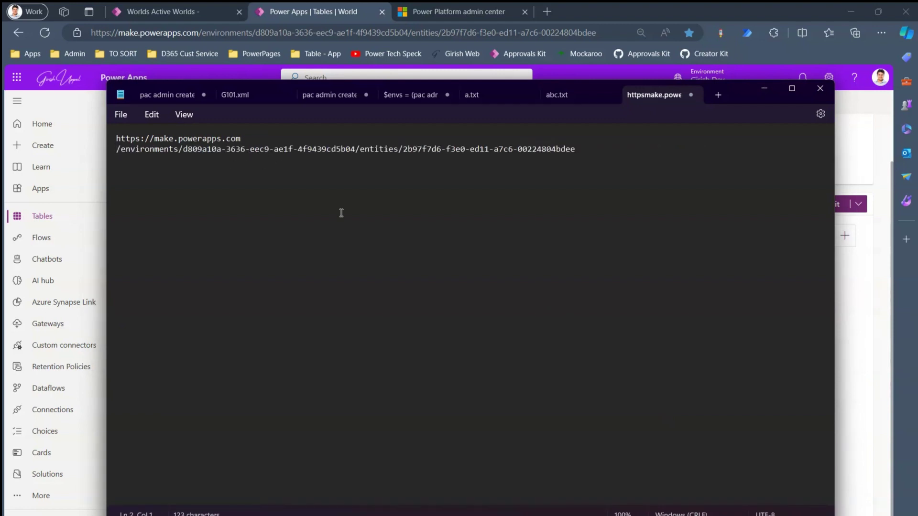
pyautogui.scroll(1, 473, 292)
pyautogui.scroll(3, 473, 293)
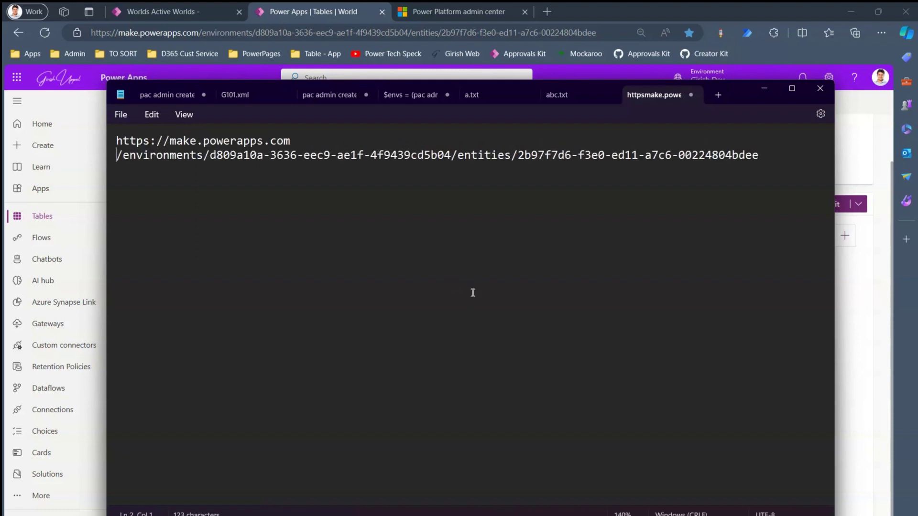
pyautogui.click(454, 152)
pyautogui.press('Return')
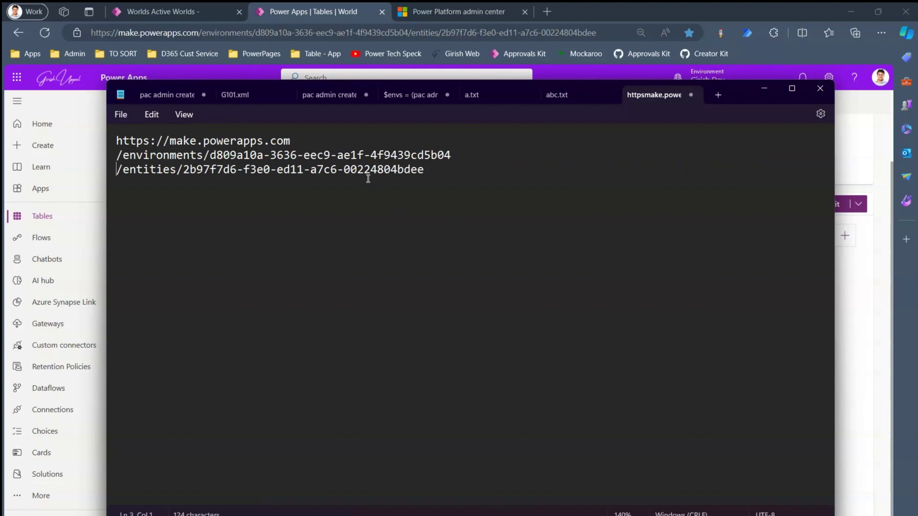
# Step: Highlight the table GUID after /entities/ and add blank lines below the split address
pyautogui.click(448, 168)
pyautogui.press('Return')
pyautogui.press('Return')
pyautogui.press('Return')
pyautogui.moveTo(184, 170); pyautogui.dragTo(425, 169)
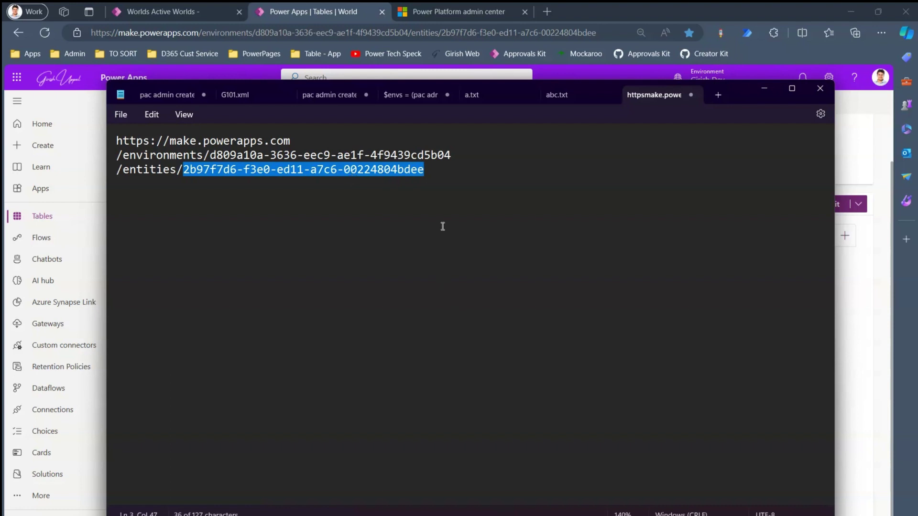
pyautogui.click(441, 171)
pyautogui.press('Return')
pyautogui.press('Return')
pyautogui.press('Return')
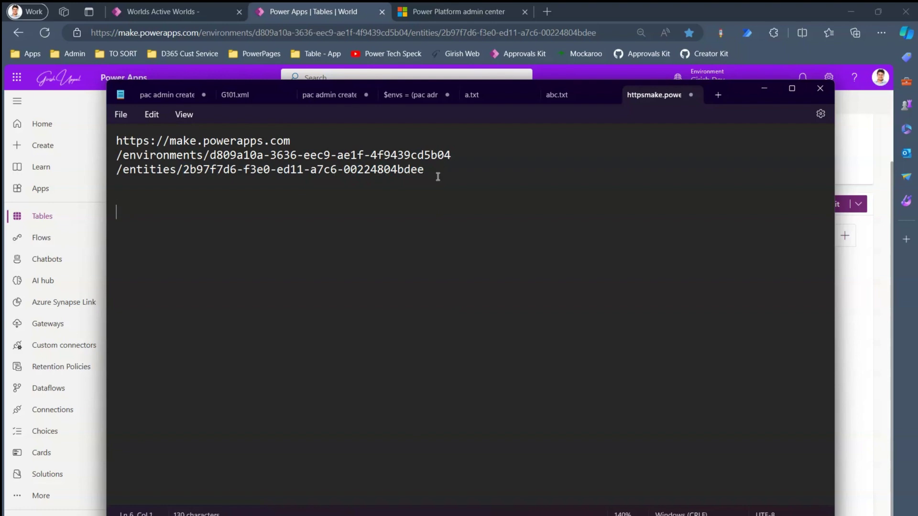
# Step: Copy the address of the World App's Active Worlds view and paste it below the first address in the Notepad note
pyautogui.click(178, 12)
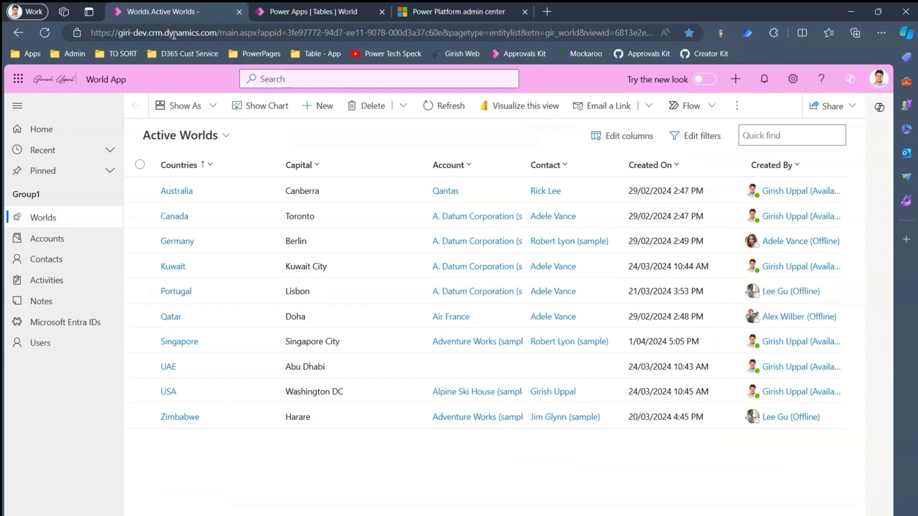
pyautogui.click(174, 34)
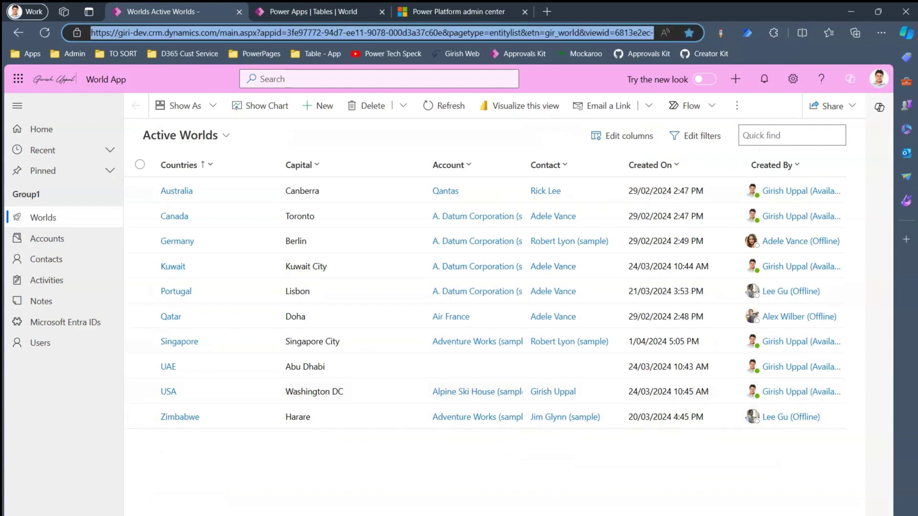
pyautogui.hotkey('alt', 'Tab')
pyautogui.write('https://giri-dev.crm.dynamics.com/main.aspx?appid=3fe97772-94d7-ee11-9078-000d3a37c60e&pagetype=entitylist&etn=gir_world&viewid=6813e2ec-f8c1-4ced-941f-82c166cd2124&viewType=1039')
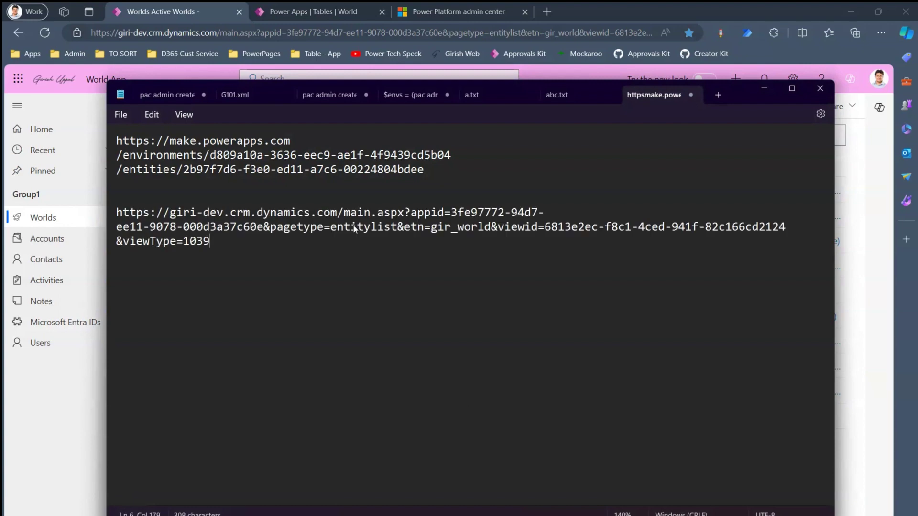
# Step: Split the Active Worlds address so that appid, pagetype, etn, viewid and viewType each start on their own line
pyautogui.click(412, 212)
pyautogui.press('Return')
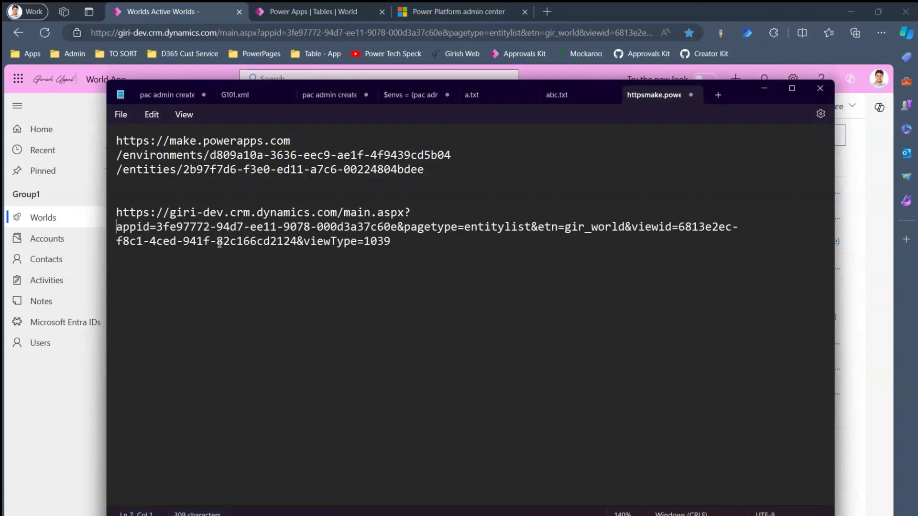
pyautogui.click(399, 227)
pyautogui.press('Return')
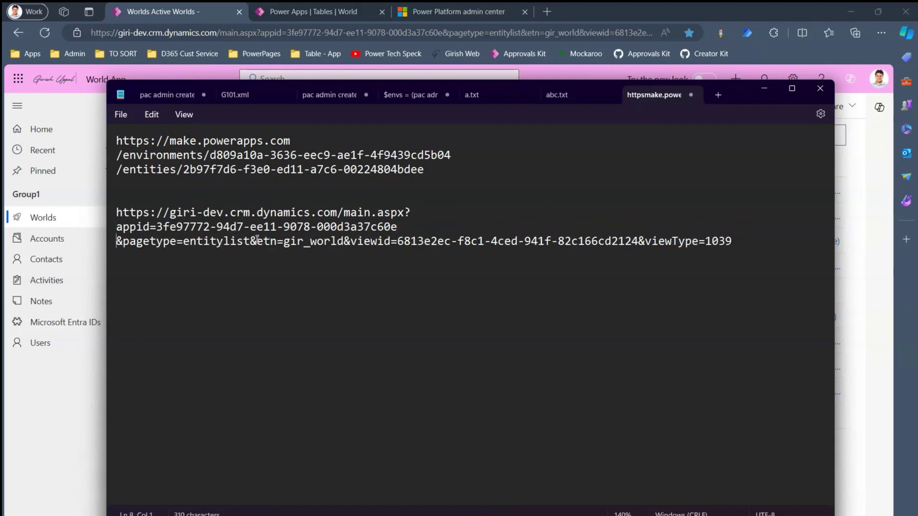
pyautogui.press('Return')
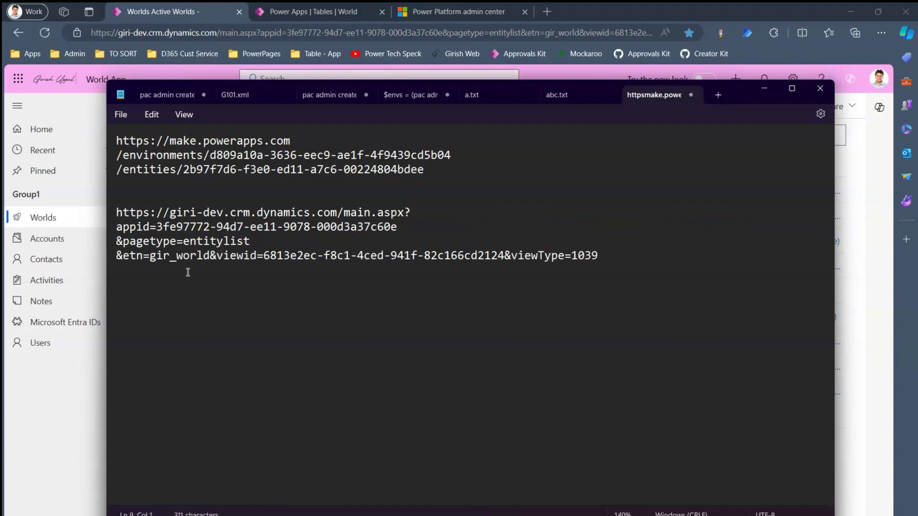
pyautogui.click(214, 256)
pyautogui.press('Return')
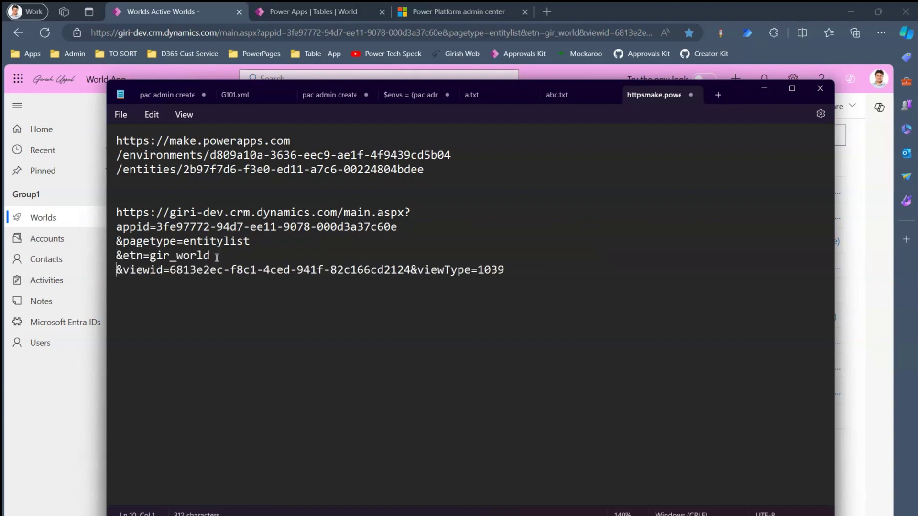
pyautogui.click(412, 270)
pyautogui.press('Return')
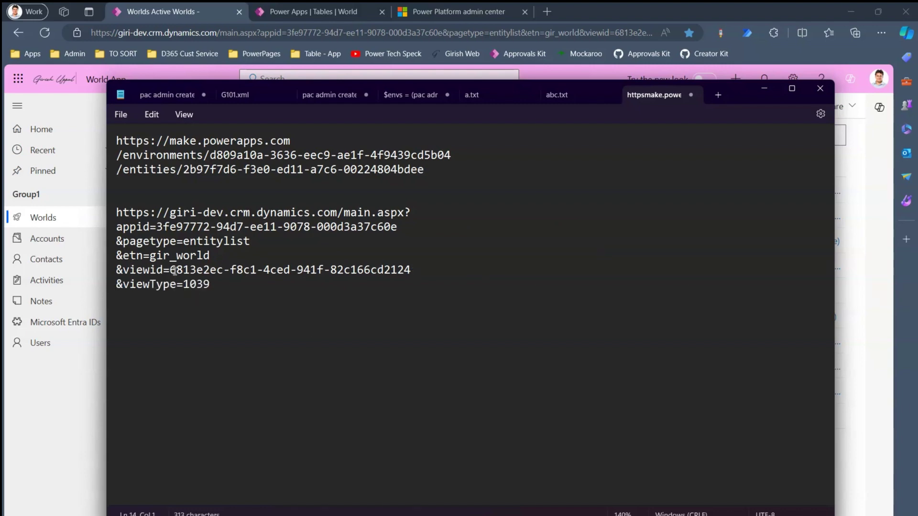
# Step: Highlight the GUID after viewid= in the note
pyautogui.moveTo(176, 270); pyautogui.dragTo(312, 271)
pyautogui.hotkey('shift', 'Home')
pyautogui.tripleClick(326, 271)
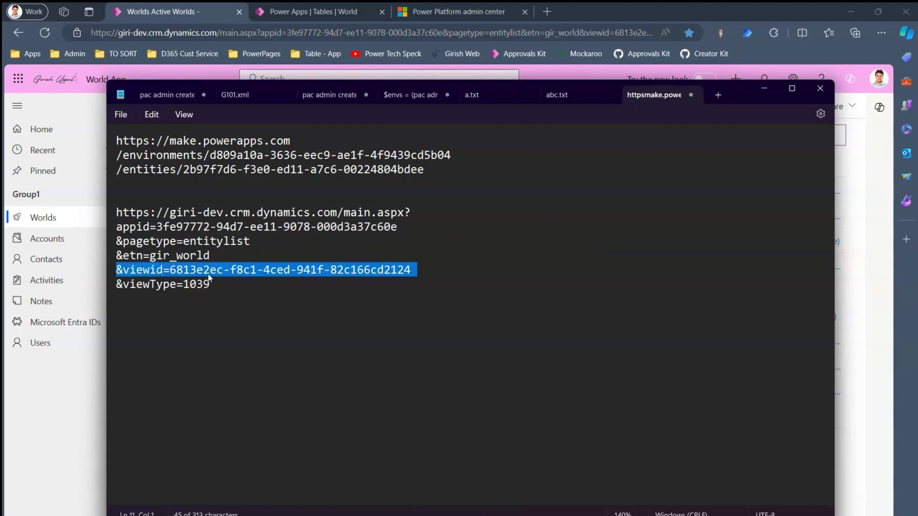
pyautogui.click(171, 271)
pyautogui.moveTo(173, 271); pyautogui.dragTo(418, 272)
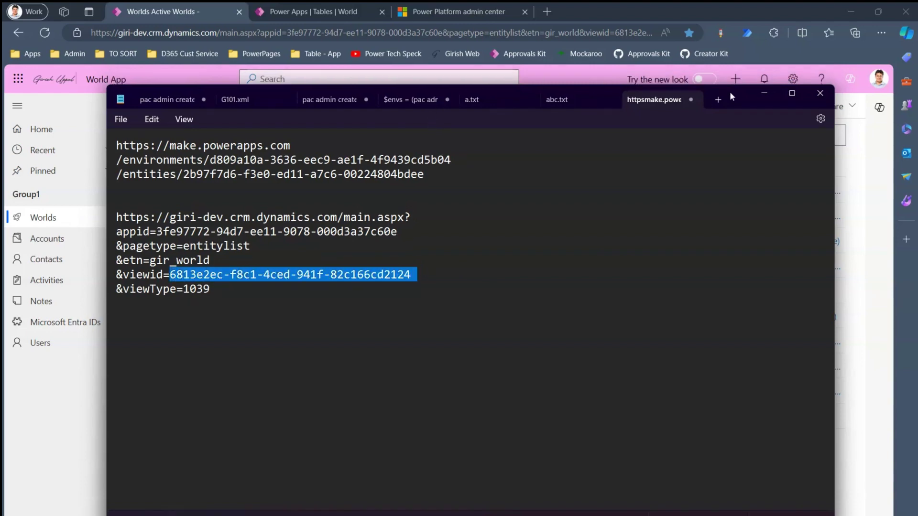
# Step: Move the note window to uncover the Active Worlds list and highlight the GUID after appid=
pyautogui.moveTo(731, 91); pyautogui.dragTo(699, 318)
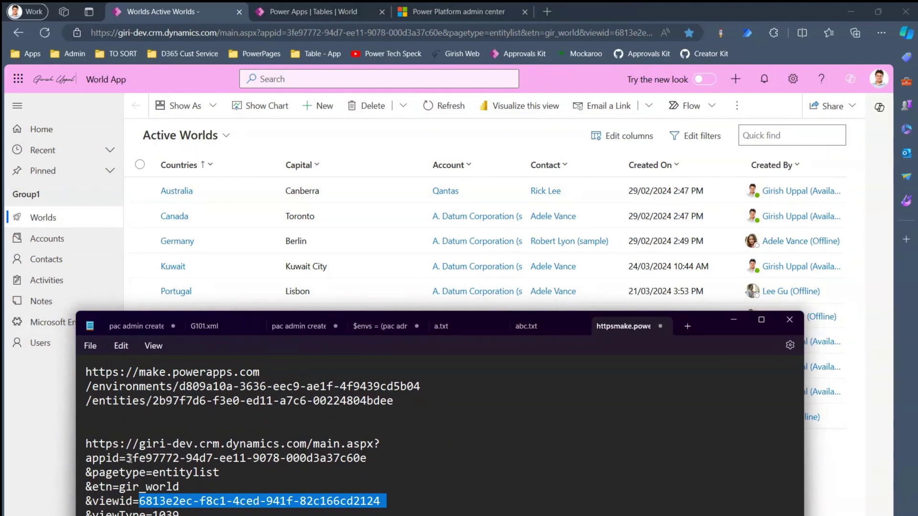
pyautogui.moveTo(127, 458); pyautogui.dragTo(362, 458)
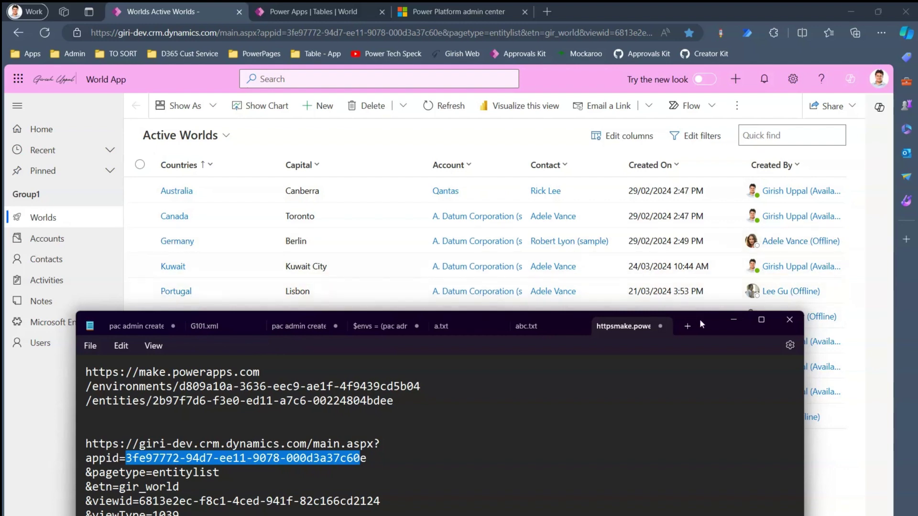
pyautogui.moveTo(707, 323); pyautogui.dragTo(728, 213)
# Step: Copy the Singapore record's World GUID from the World table in Power Apps and paste it below the addresses in the note
pyautogui.click(304, 8)
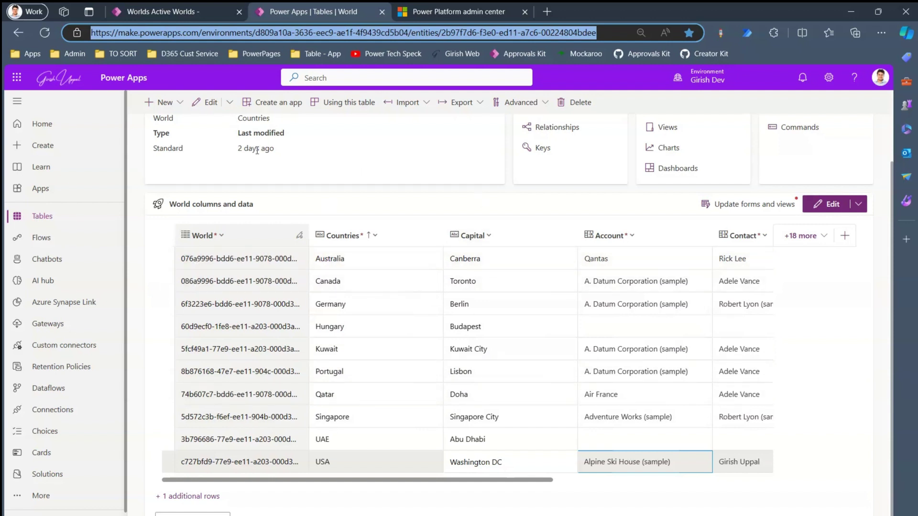
pyautogui.moveTo(893, 243); pyautogui.dragTo(888, 191)
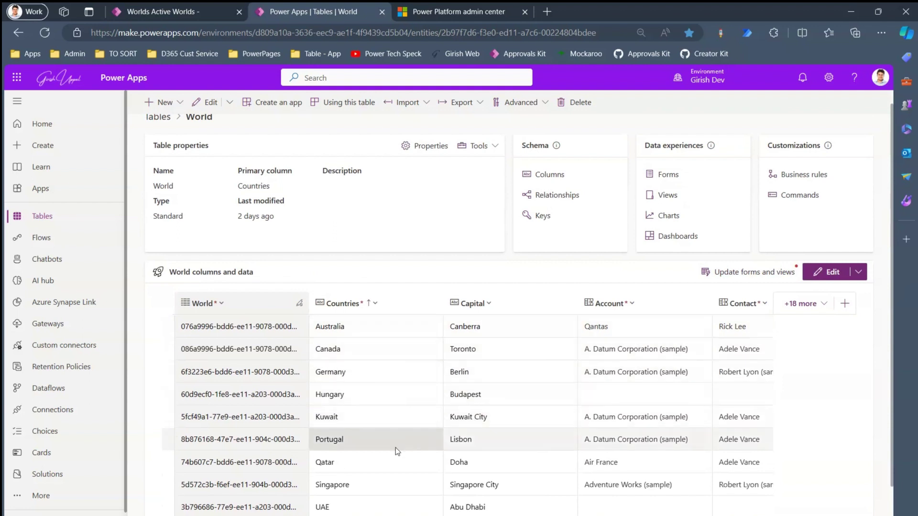
pyautogui.click(240, 486)
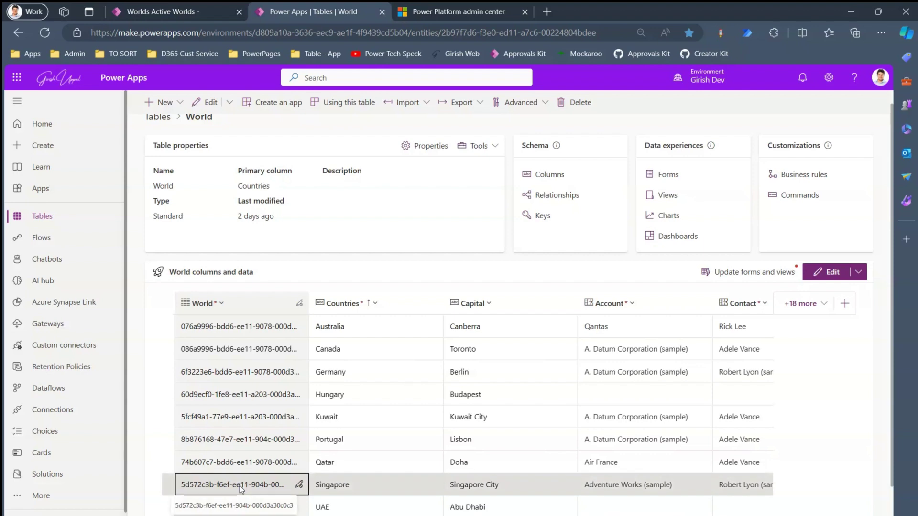
pyautogui.hotkey('alt', 'Tab')
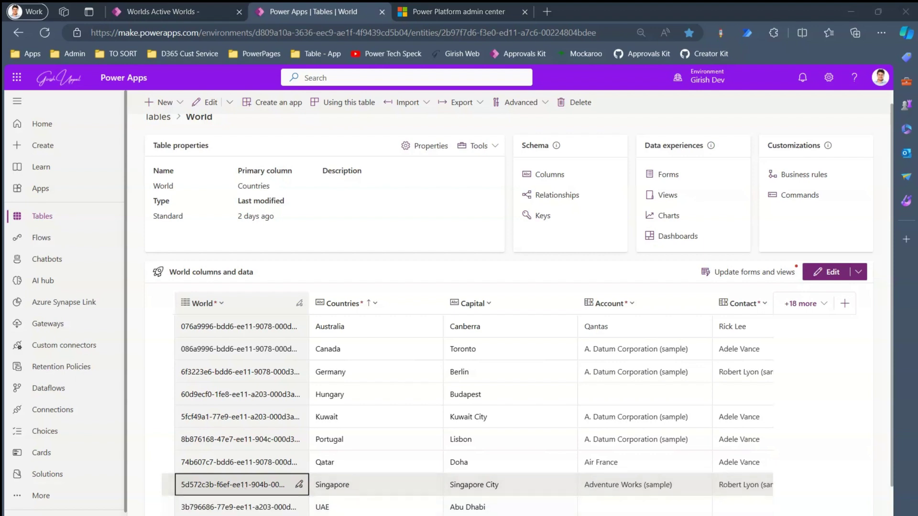
pyautogui.click(291, 444)
pyautogui.press('Return')
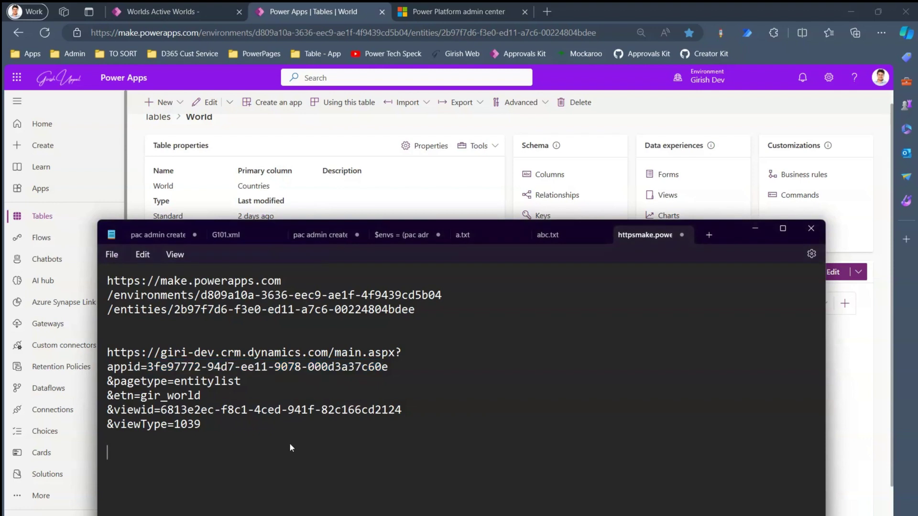
pyautogui.write('5d572c3b-f6ef-ee11-904b-000d3a30c0c3')
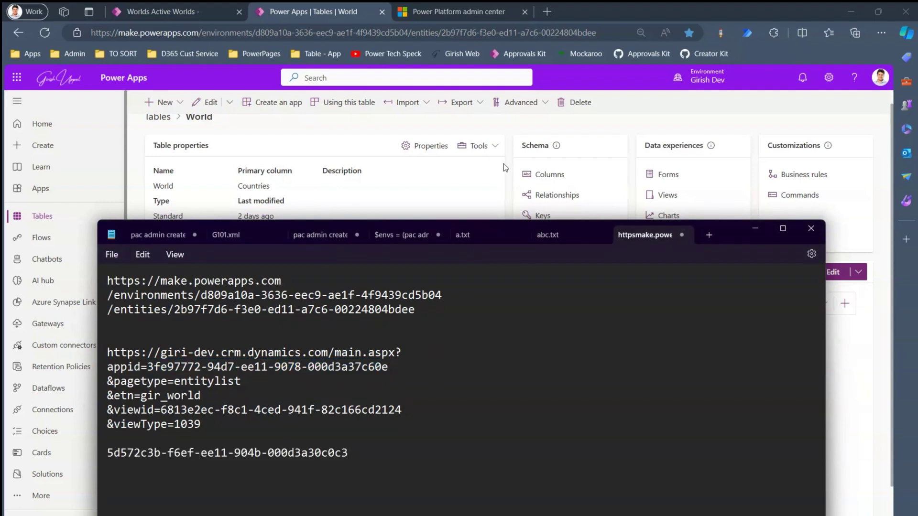
# Step: Return to the World table page and examine its copy-name and API link tools
pyautogui.click(507, 125)
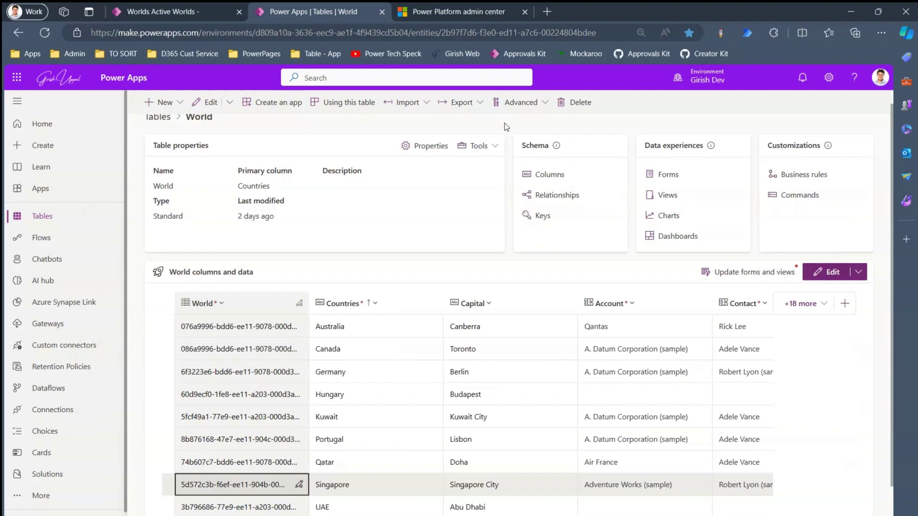
pyautogui.click(496, 148)
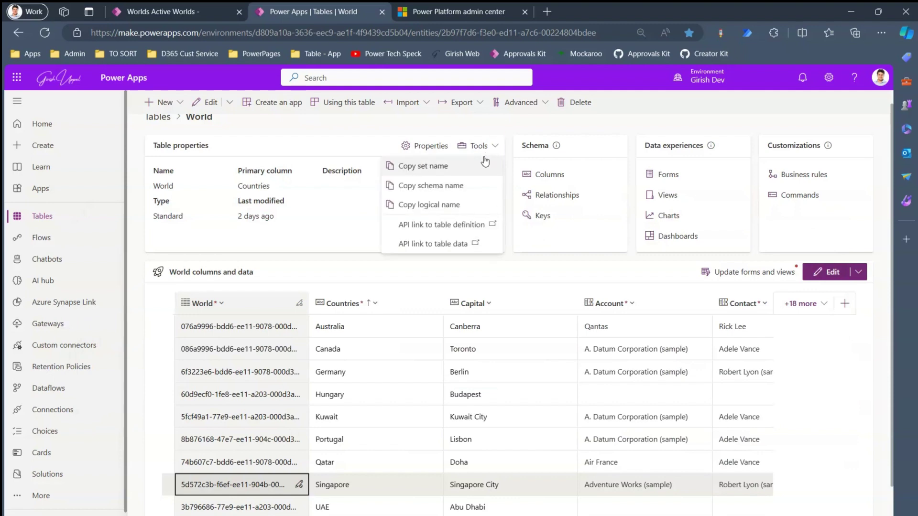
pyautogui.click(298, 140)
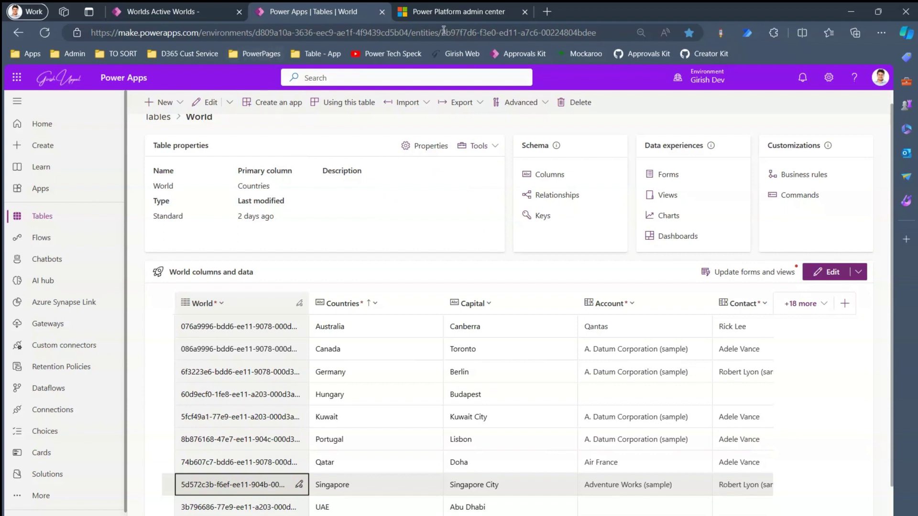
# Step: Highlight the World table's GUID in the page address and open the G World view from the table's views
pyautogui.moveTo(442, 33); pyautogui.dragTo(592, 23)
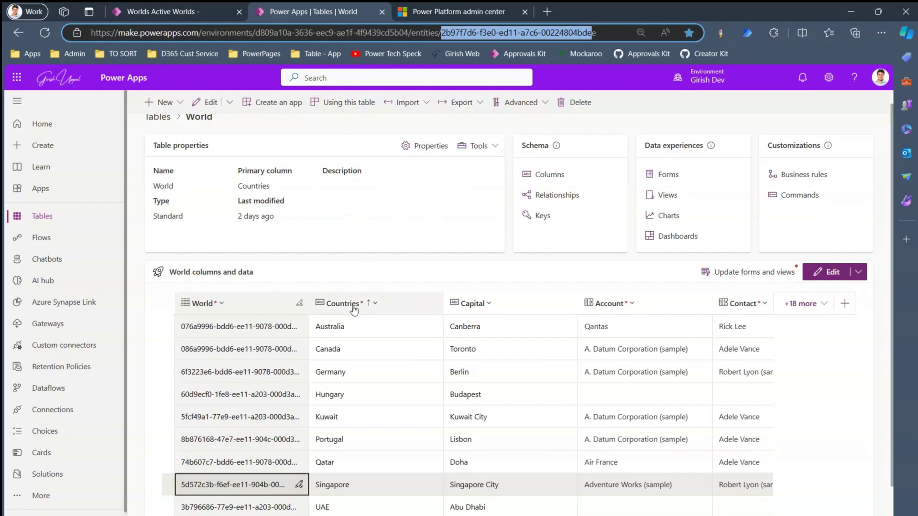
pyautogui.click(672, 196)
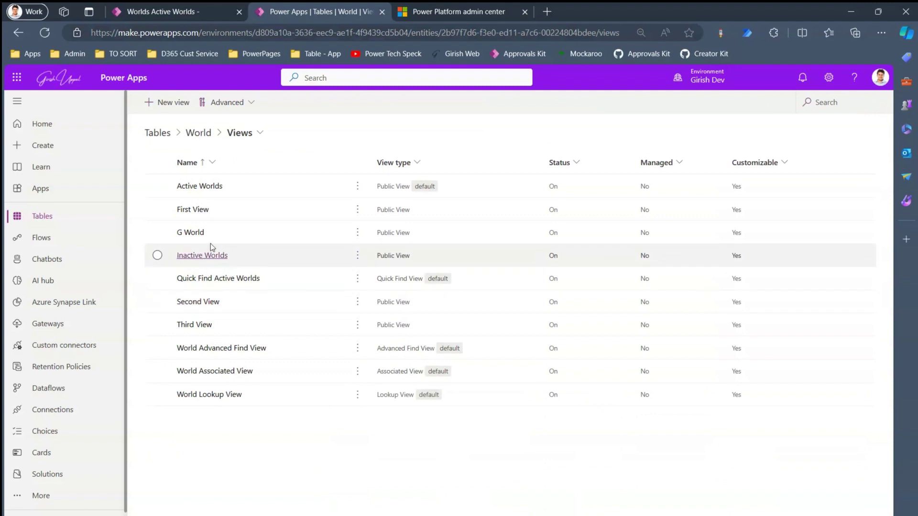
pyautogui.click(193, 232)
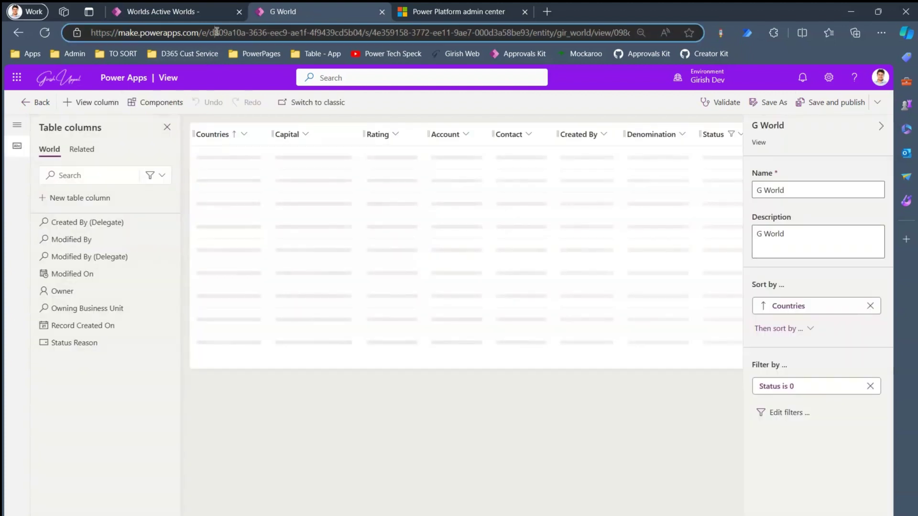
# Step: Copy the G World view's address into the note below the record GUID and move the note window to show it fully
pyautogui.click(216, 32)
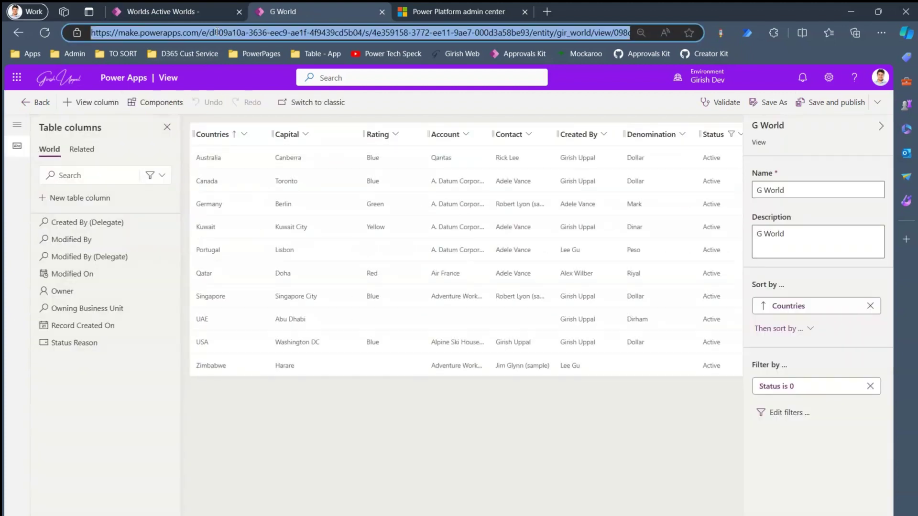
pyautogui.hotkey('alt', 'Tab')
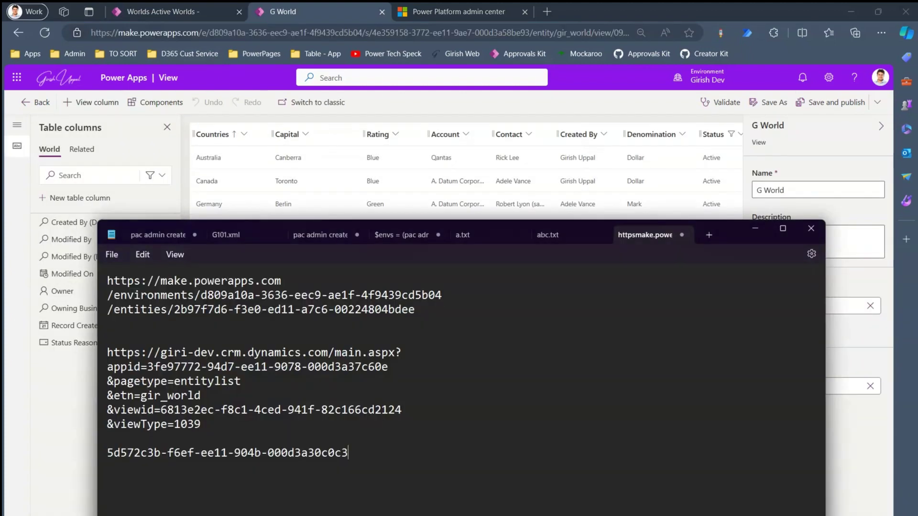
pyautogui.press('Return')
pyautogui.press('Return')
pyautogui.hotkey('ctrl', 'v')
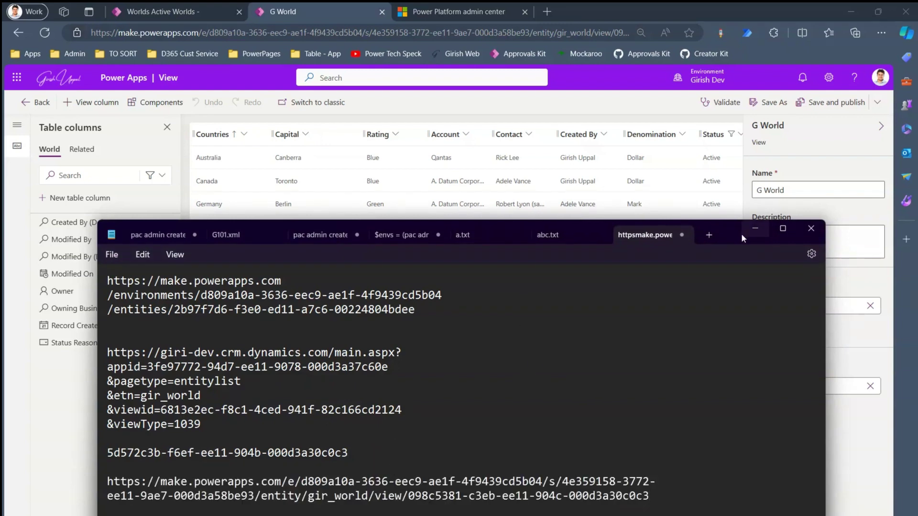
pyautogui.moveTo(741, 233); pyautogui.dragTo(746, 162)
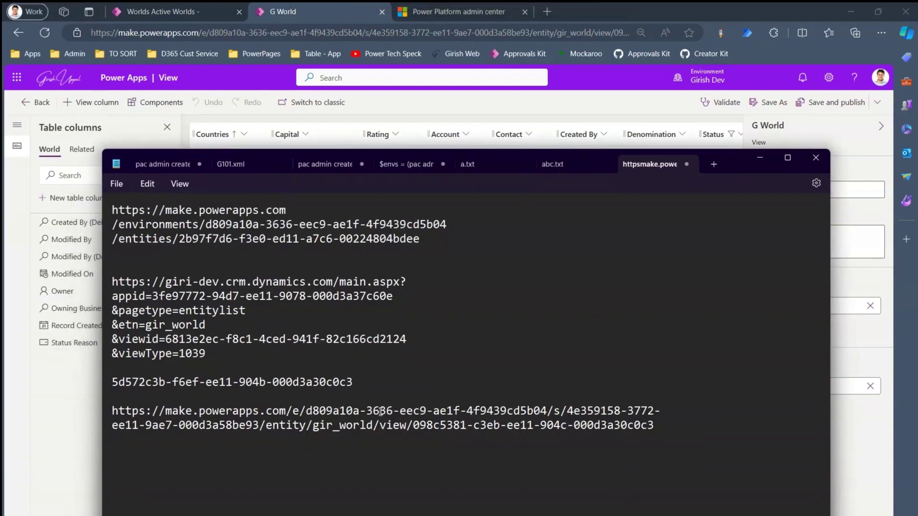
# Step: Separate the view GUID 098c5381-c3eb-ee11-904c-000d3a30c0c3 from the pasted address in the note by moving it onto its own line
pyautogui.moveTo(160, 411); pyautogui.dragTo(655, 428)
pyautogui.click(420, 429)
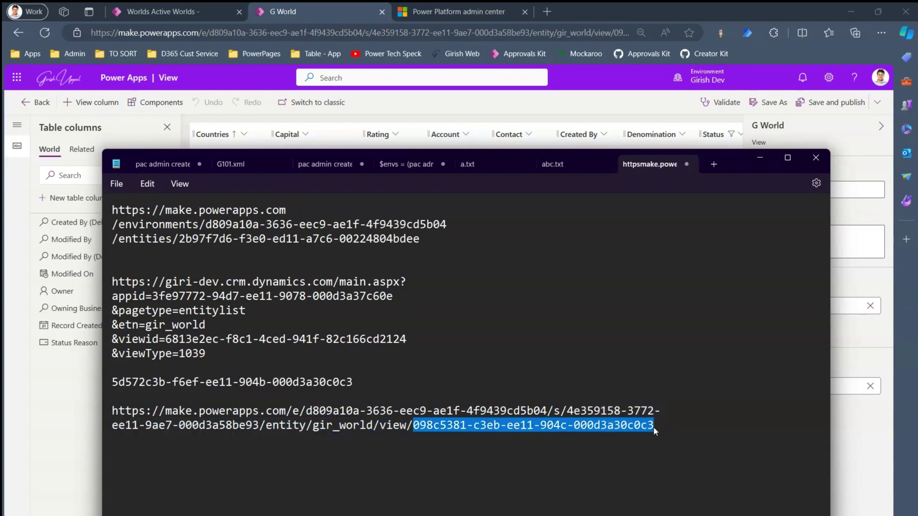
pyautogui.click(414, 429)
pyautogui.press('Return')
pyautogui.press('Return')
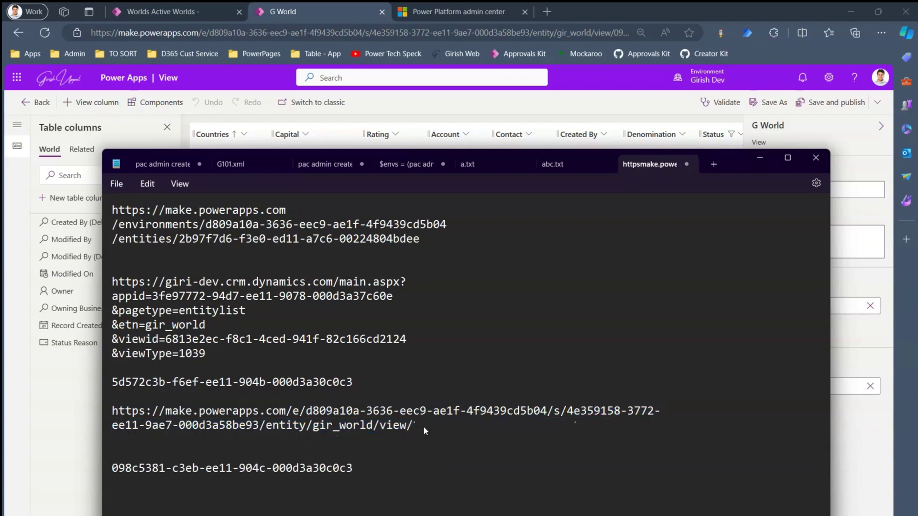
# Step: Copy the separated view GUID from the note and open Record Lookup by Guid in XrmToolBox
pyautogui.press('End')
pyautogui.hotkey('shift', 'End')
pyautogui.hotkey('ctrl', 'c')
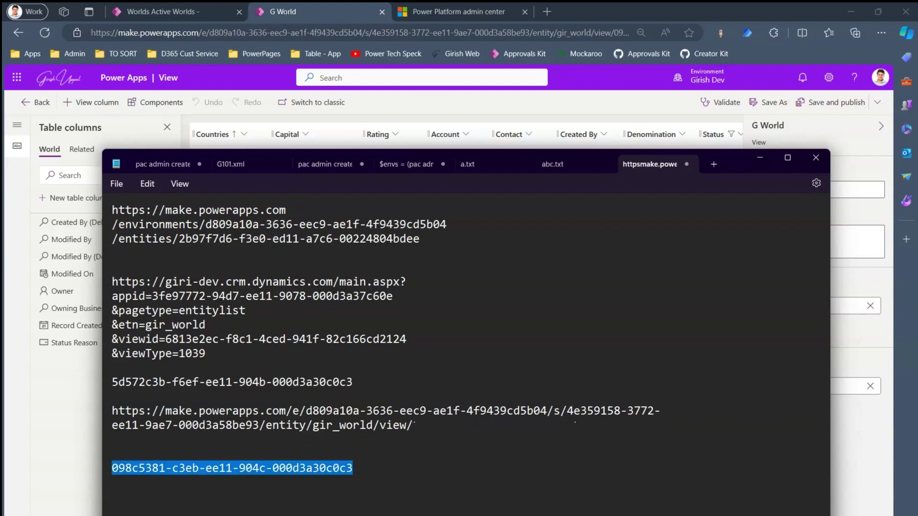
pyautogui.hotkey('alt', 'Tab')
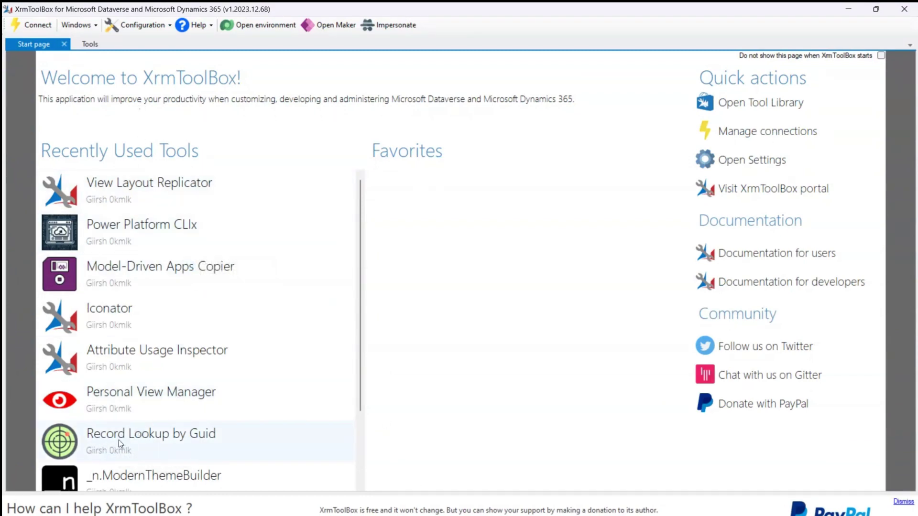
pyautogui.click(205, 436)
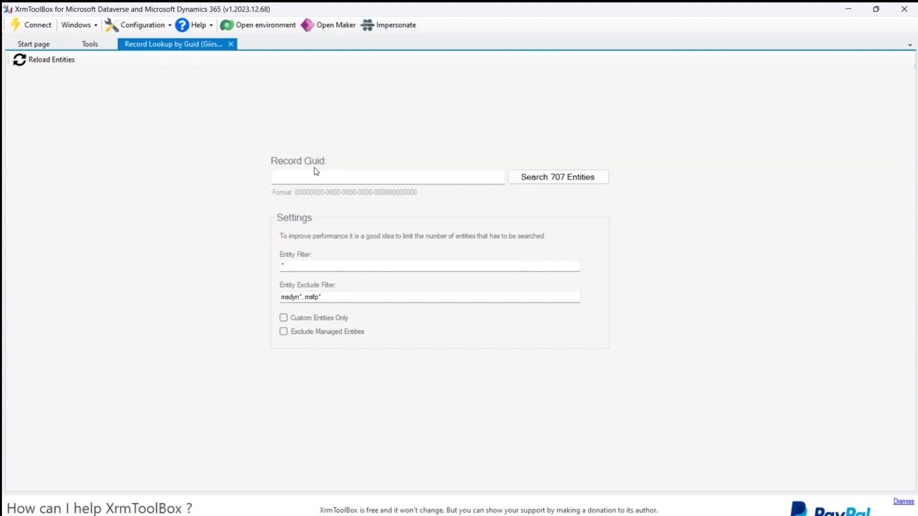
# Step: Paste the view GUID 098c5381-c3eb-ee11-904c-000d3a30c0c3 as the record GUID and search all entities, keeping the entity filter at *
pyautogui.click(303, 178)
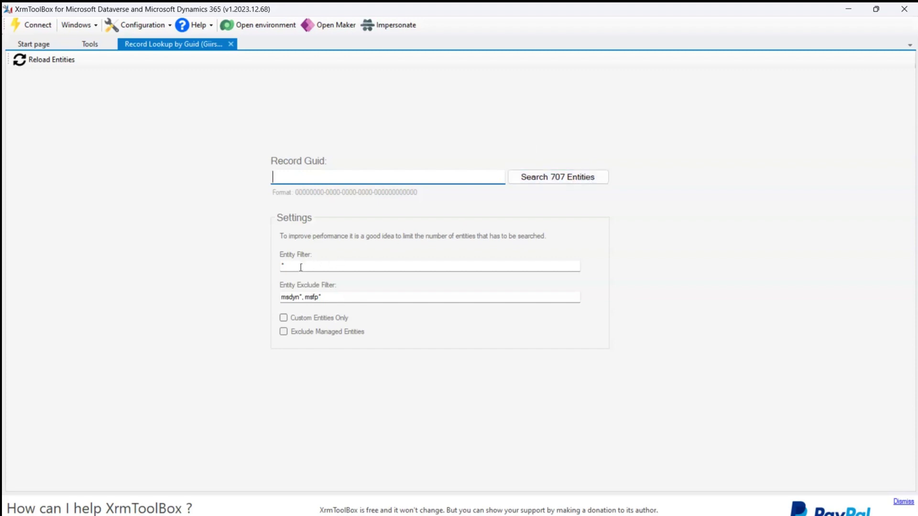
pyautogui.moveTo(300, 267); pyautogui.dragTo(278, 266)
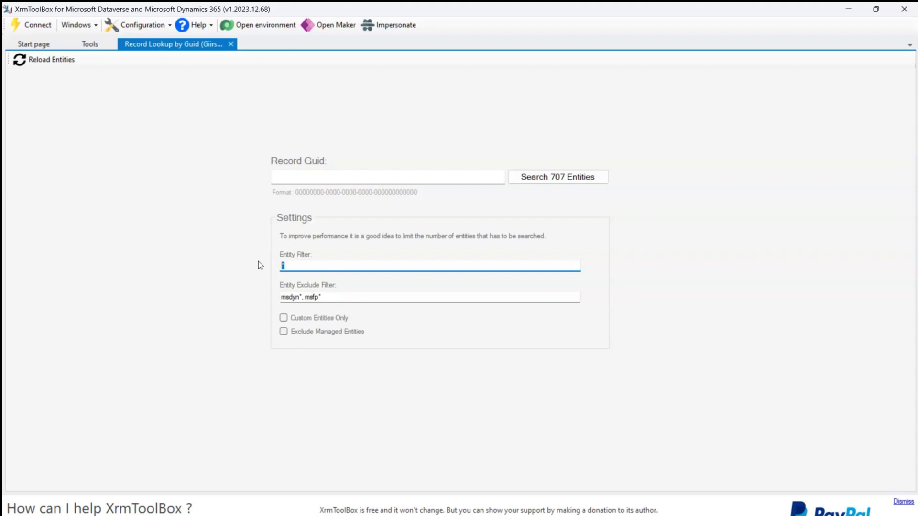
pyautogui.click(305, 174)
pyautogui.hotkey('ctrl', 'v')
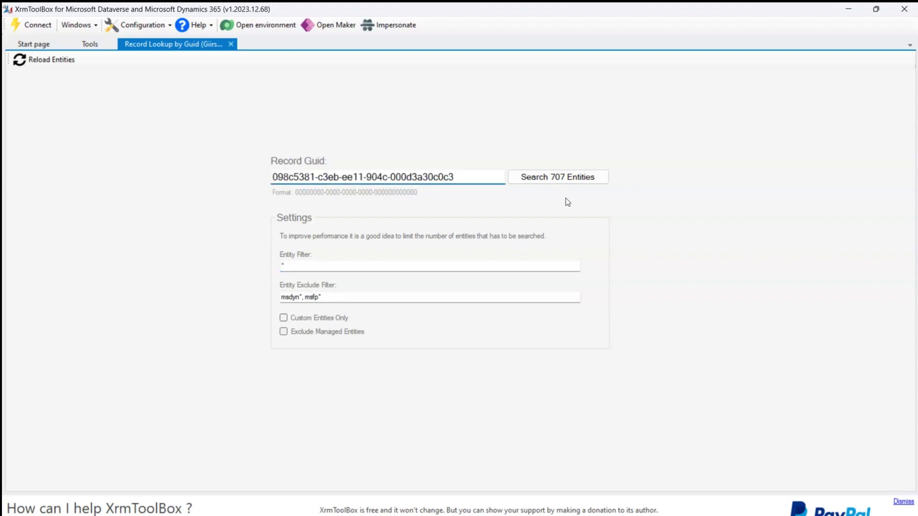
pyautogui.click(567, 181)
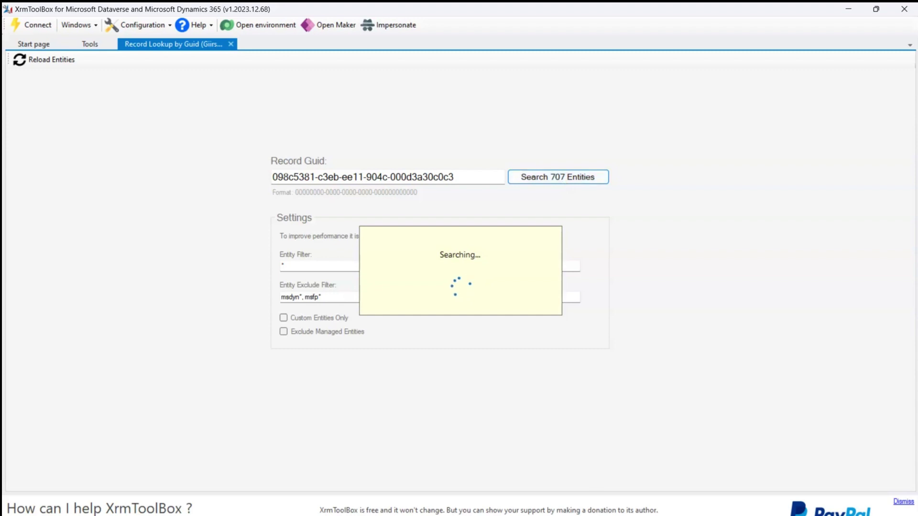
# Step: Review the view GUID in the note and the G World and Active Worlds pages in the browser during the search
pyautogui.hotkey('alt', 'Tab')
pyautogui.click(287, 467)
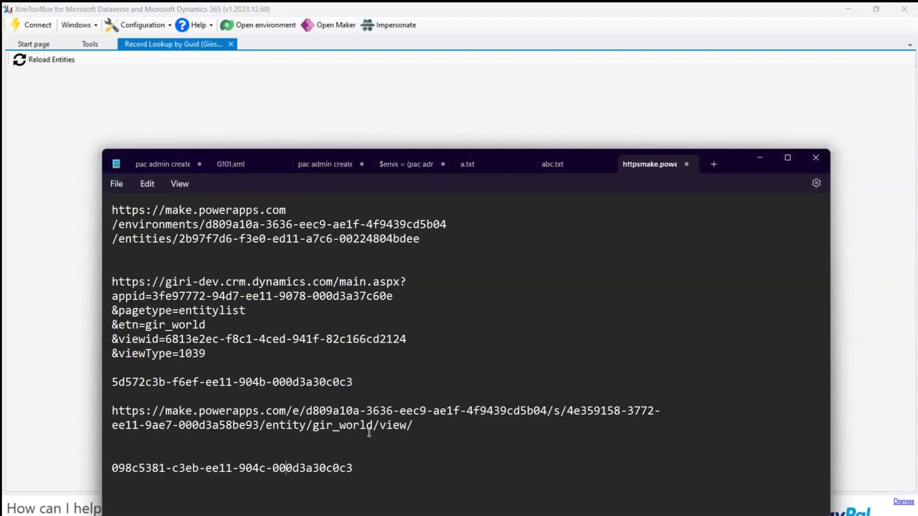
pyautogui.click(507, 91)
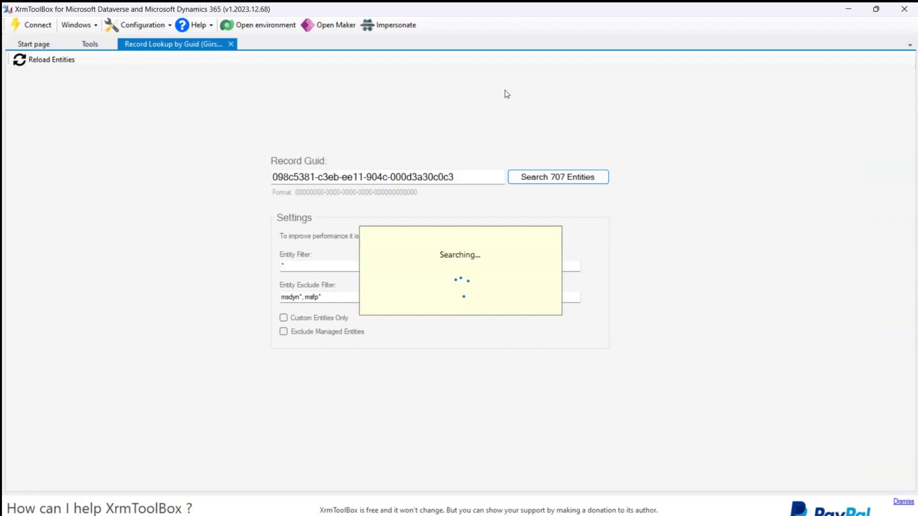
pyautogui.hotkey('alt', 'Tab')
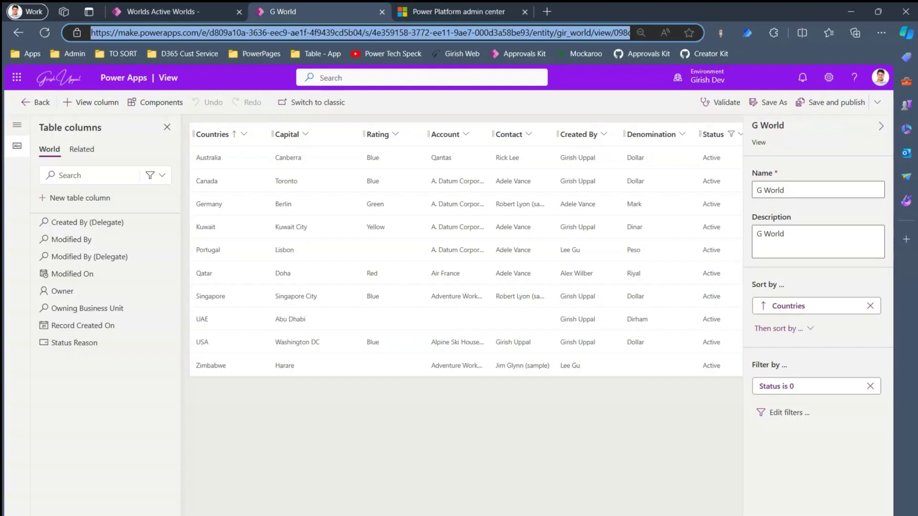
pyautogui.click(180, 13)
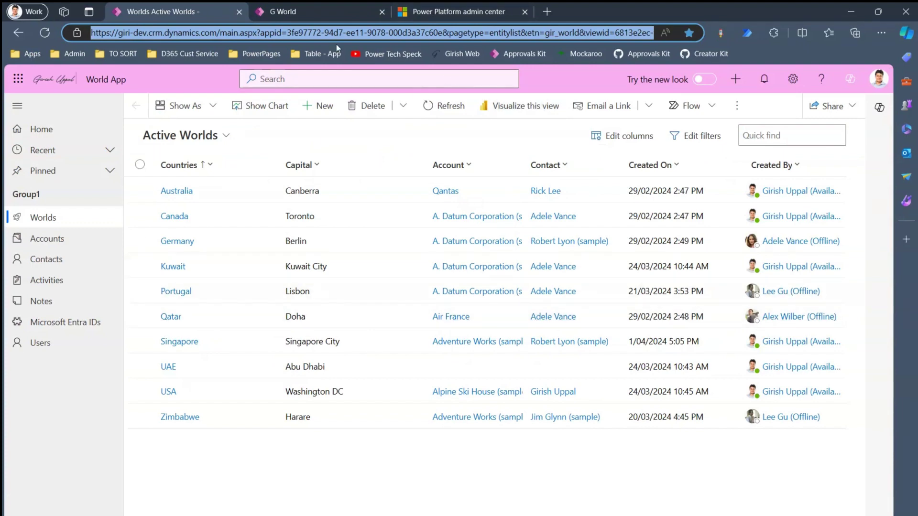
pyautogui.click(317, 6)
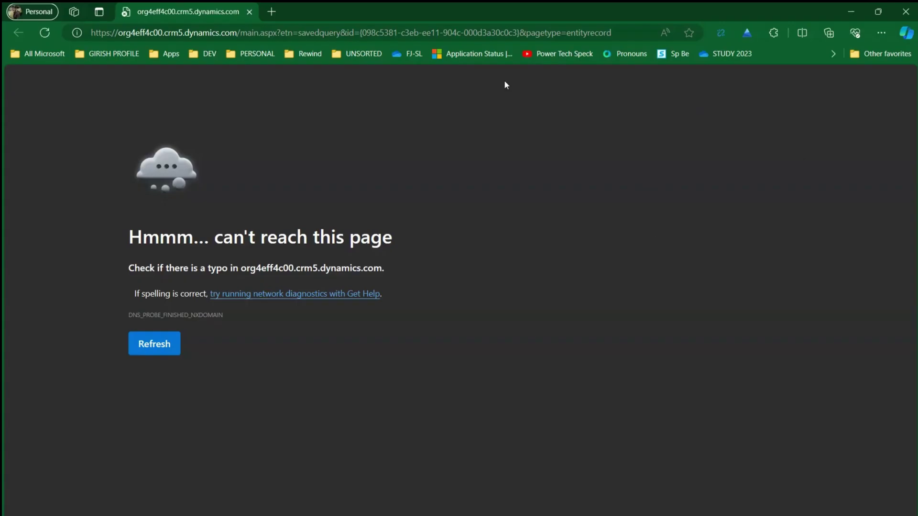
# Step: Open the found G World record from the lookup tool, copy its address, and minimize that browser window
pyautogui.click(484, 33)
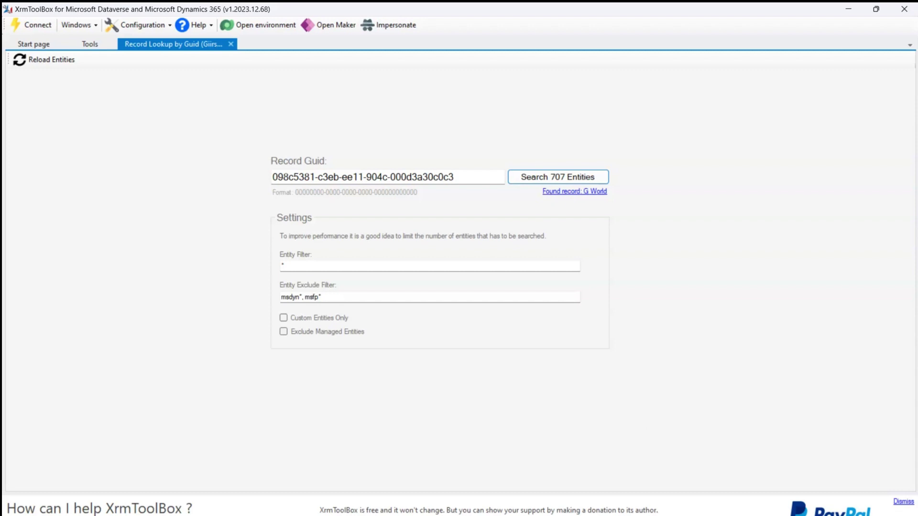
pyautogui.click(574, 192)
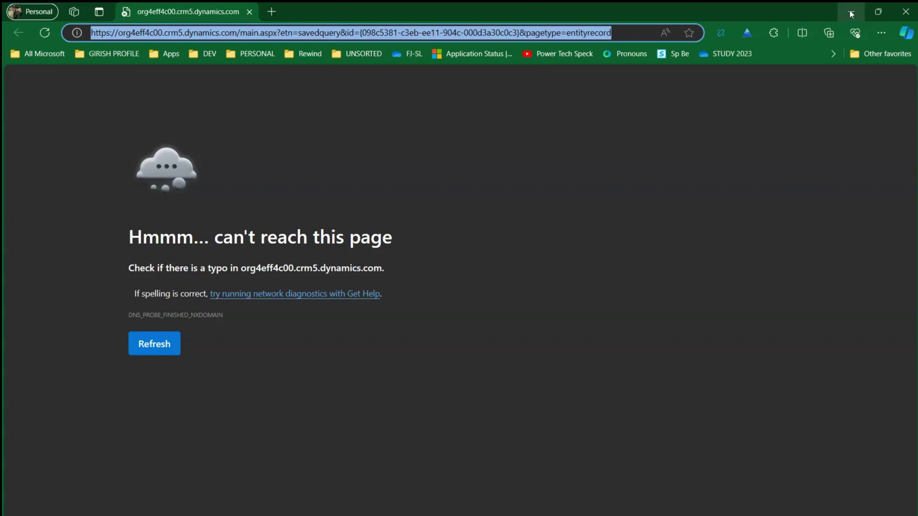
pyautogui.click(847, 10)
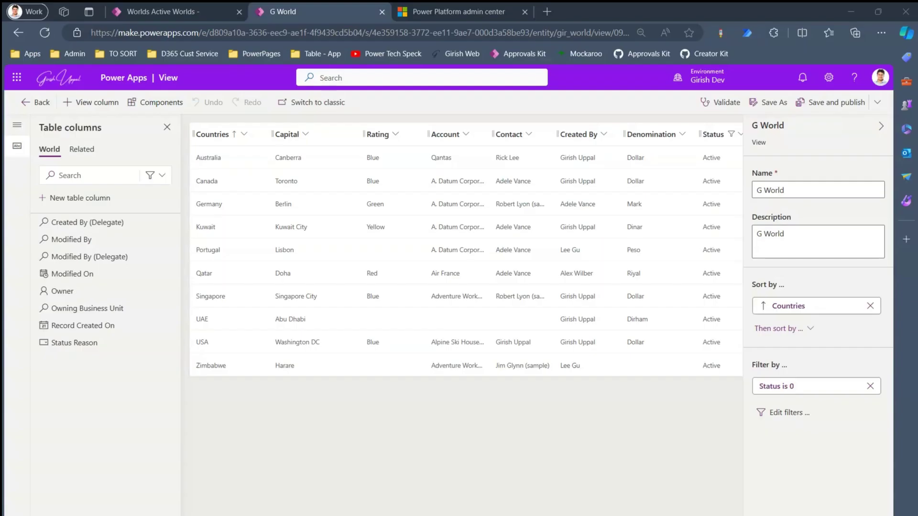
# Step: Load the copied savedquery record address in a new tab of the work-profile browser window
pyautogui.click(487, 29)
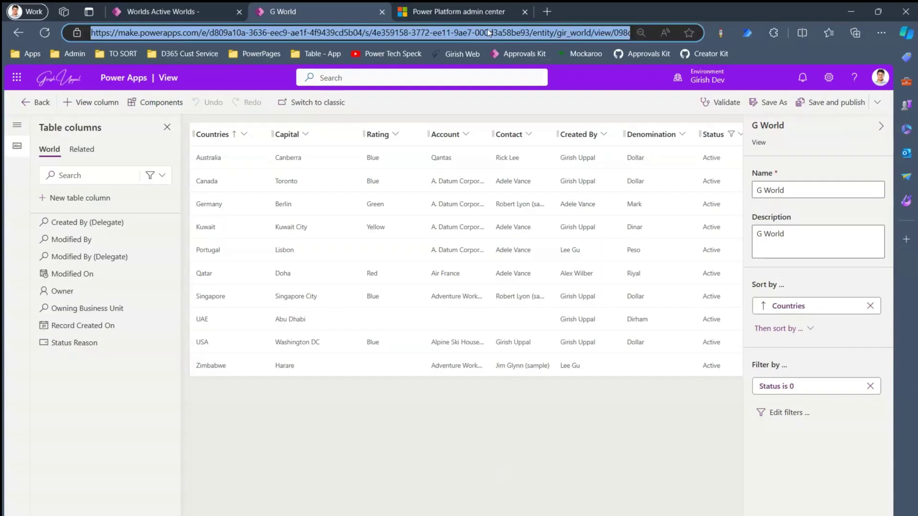
pyautogui.click(549, 12)
pyautogui.hotkey('ctrl', 'v')
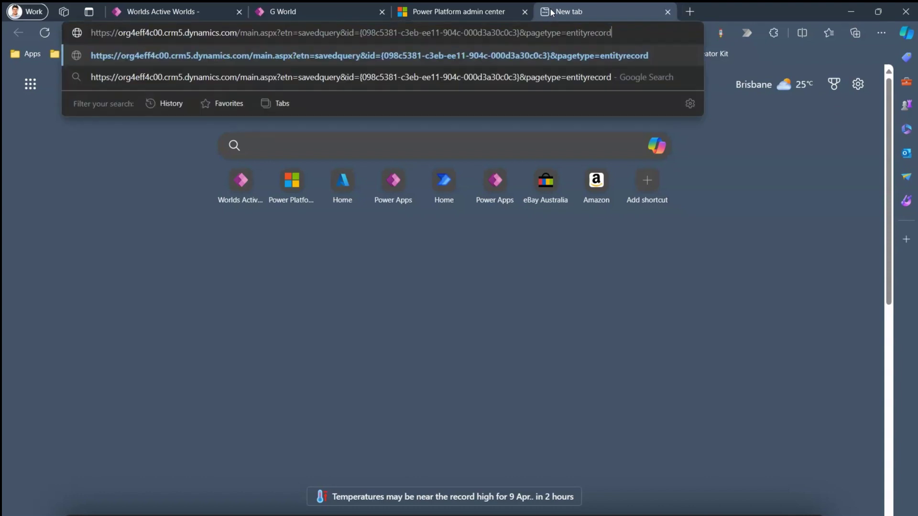
pyautogui.press('Return')
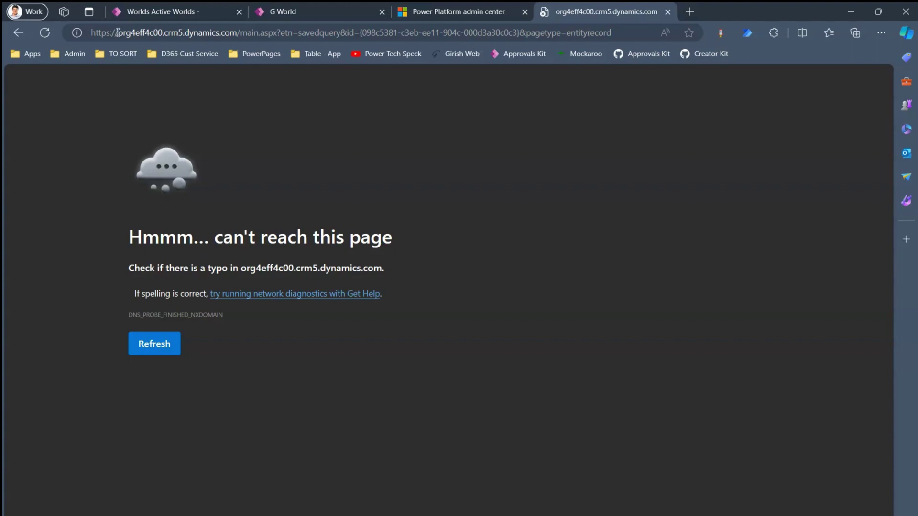
# Step: Look up the environment URL in Power Platform admin center, replace org4eff4c00 with giri-dev in the record address, and load it
pyautogui.moveTo(117, 32); pyautogui.dragTo(163, 34)
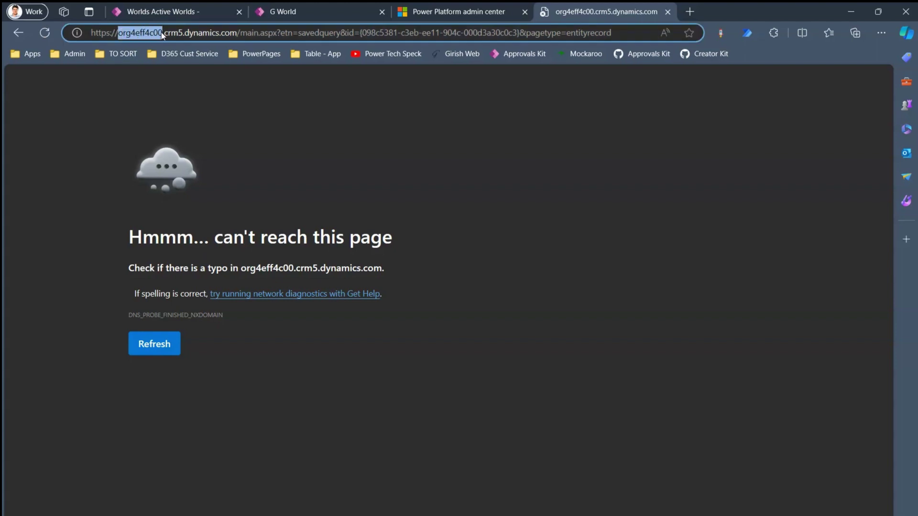
pyautogui.click(466, 11)
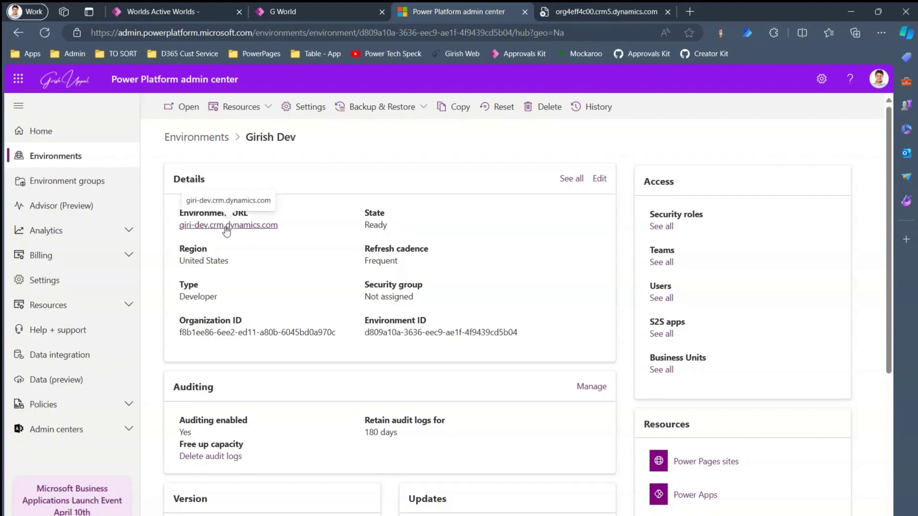
pyautogui.click(586, 9)
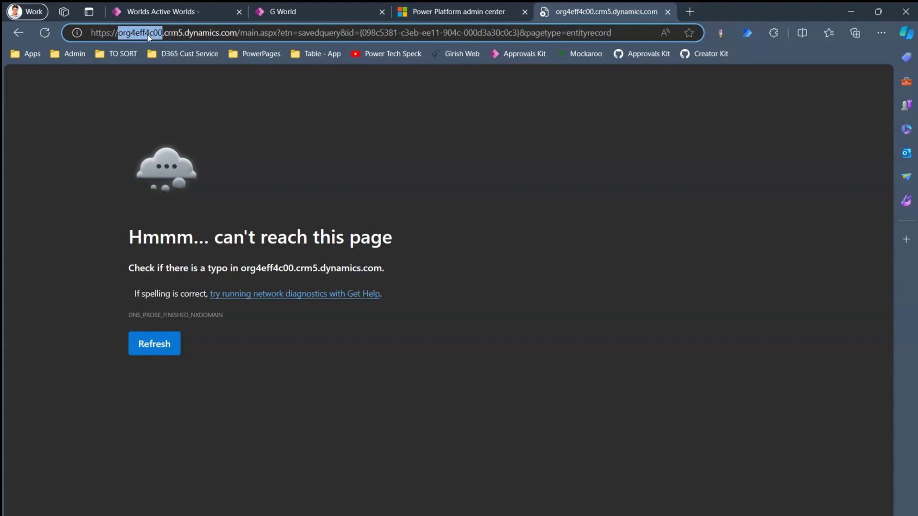
pyautogui.write('giri')
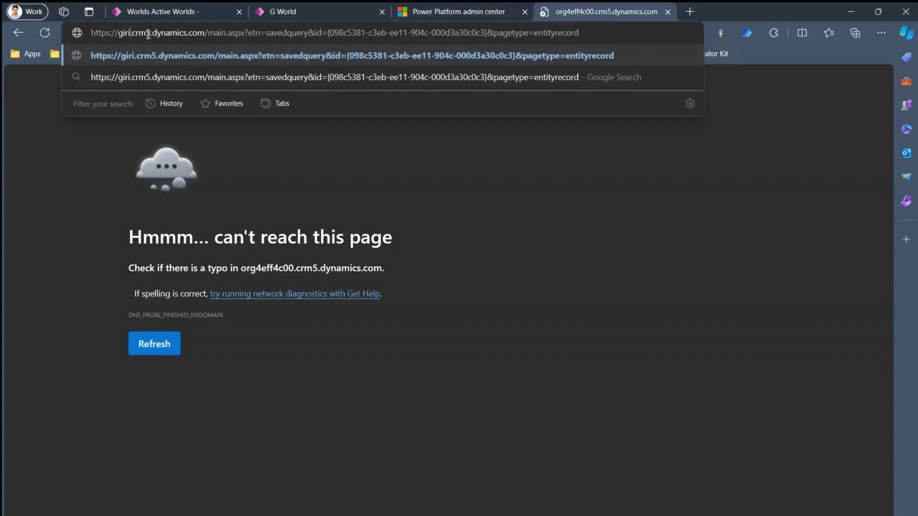
pyautogui.write('-dev')
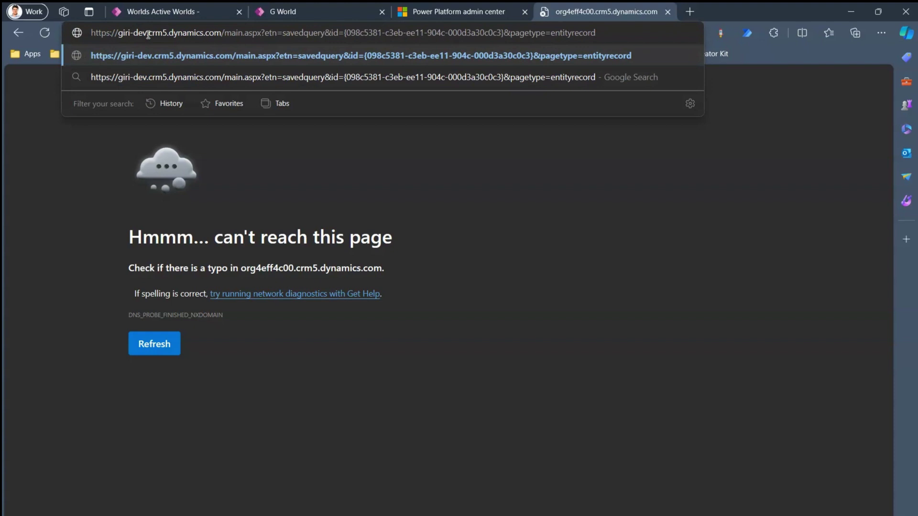
pyautogui.press('Return')
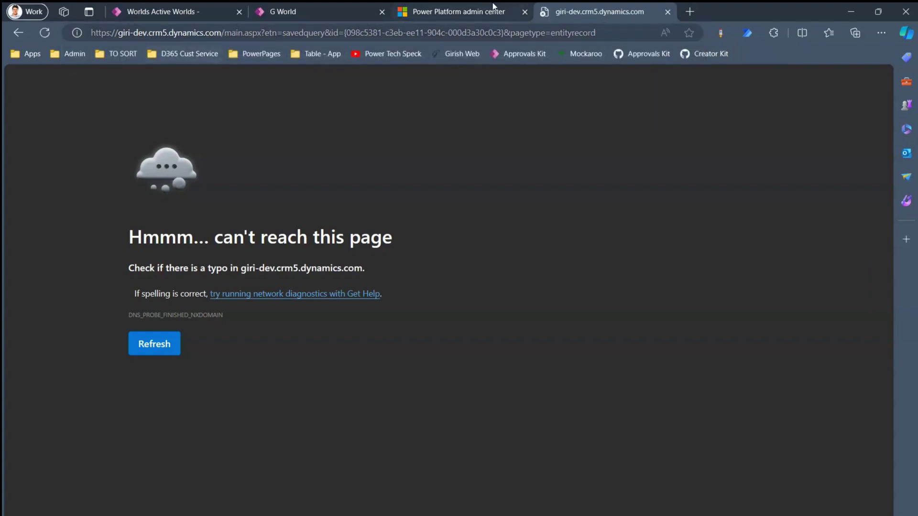
# Step: Recheck the environment URL in Power Platform admin center, change crm5 to crm in the G World record address, and load the record
pyautogui.click(446, 11)
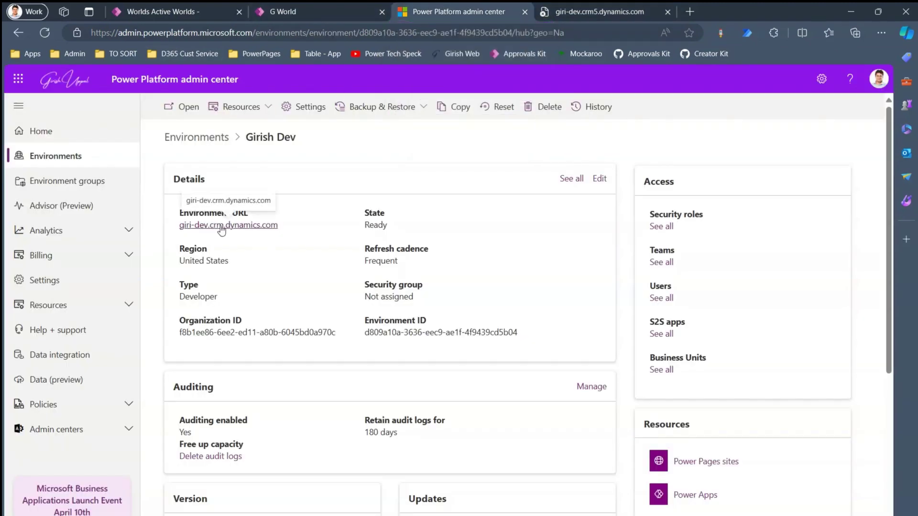
pyautogui.click(589, 11)
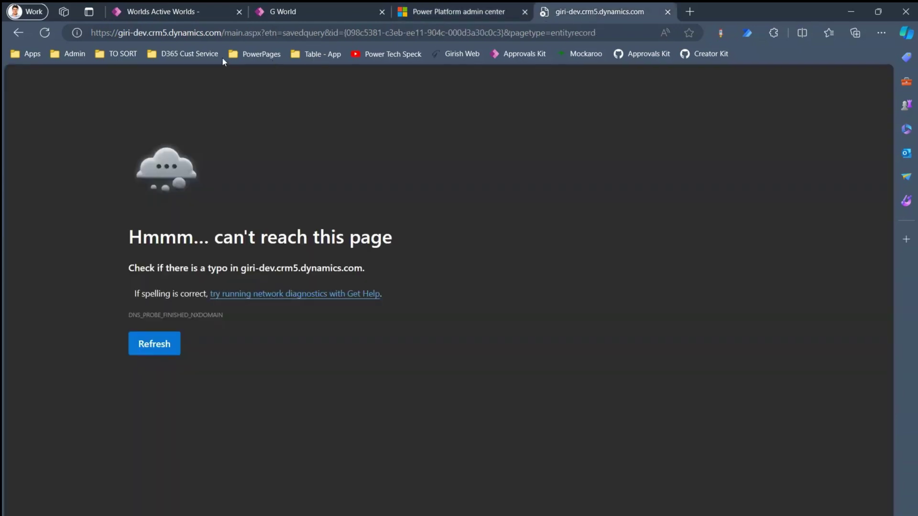
pyautogui.click(173, 34)
pyautogui.click(163, 32)
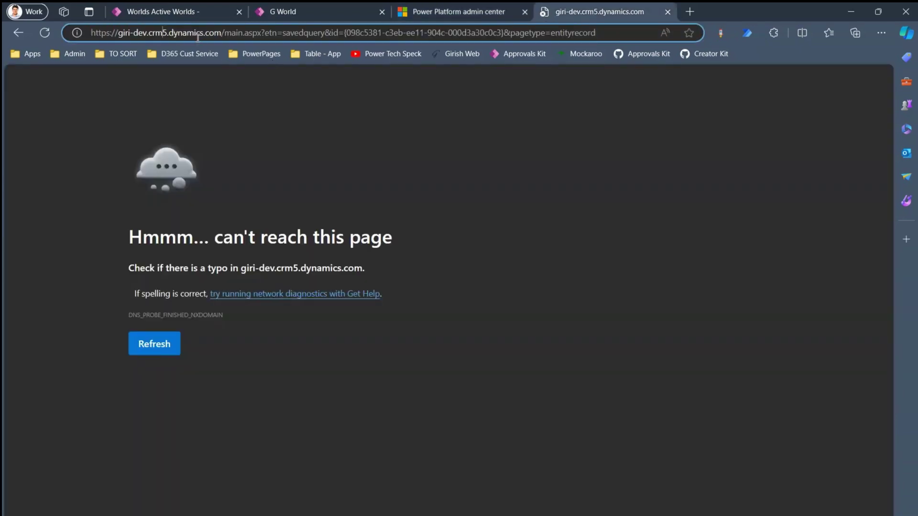
pyautogui.press('Delete')
pyautogui.press('Return')
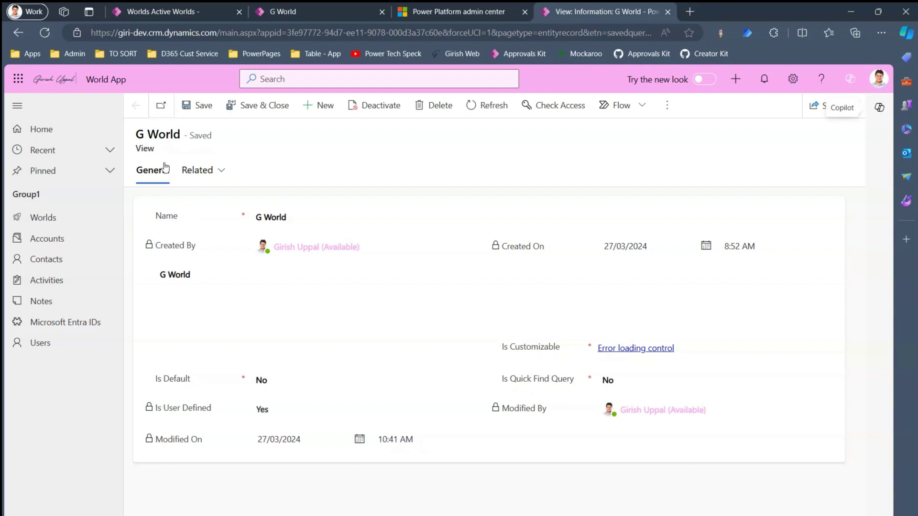
pyautogui.moveTo(138, 135); pyautogui.dragTo(180, 132)
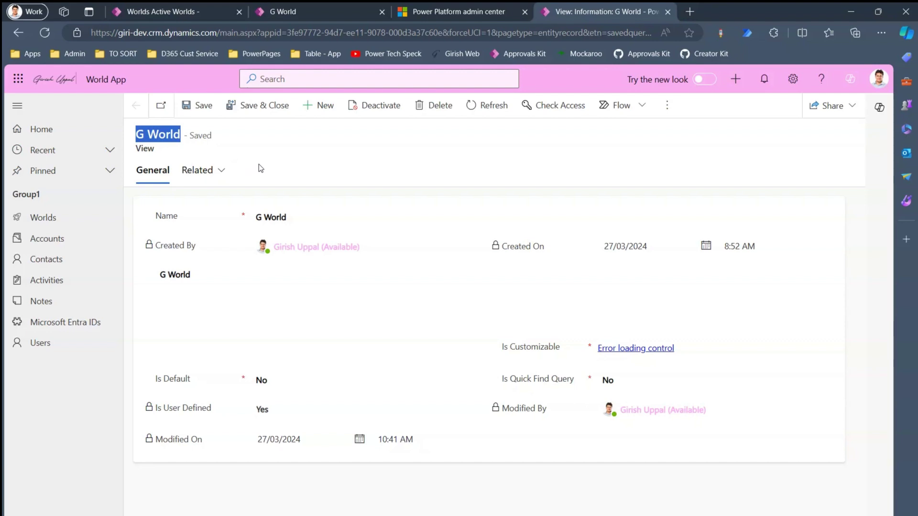
# Step: Review the collected GUIDs in the note and compare the G World, Active Worlds and view record pages
pyautogui.moveTo(565, 515)
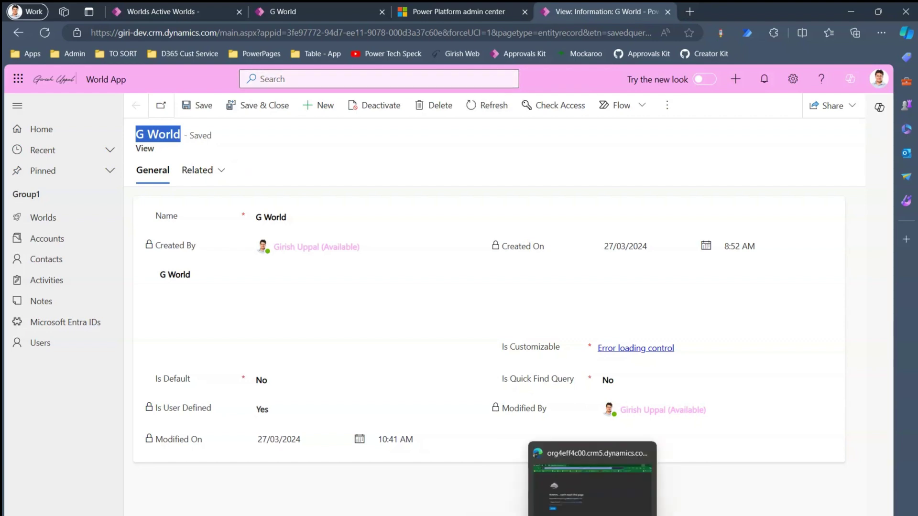
pyautogui.click(593, 478)
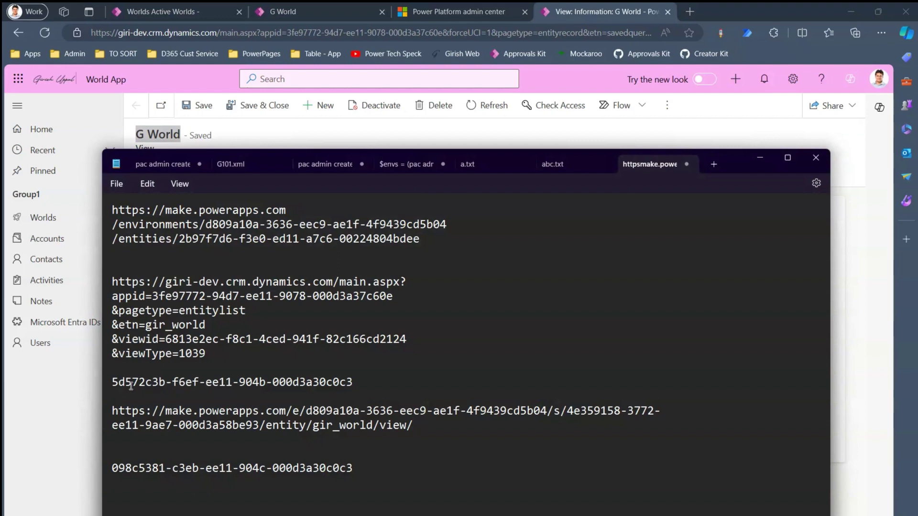
pyautogui.click(287, 11)
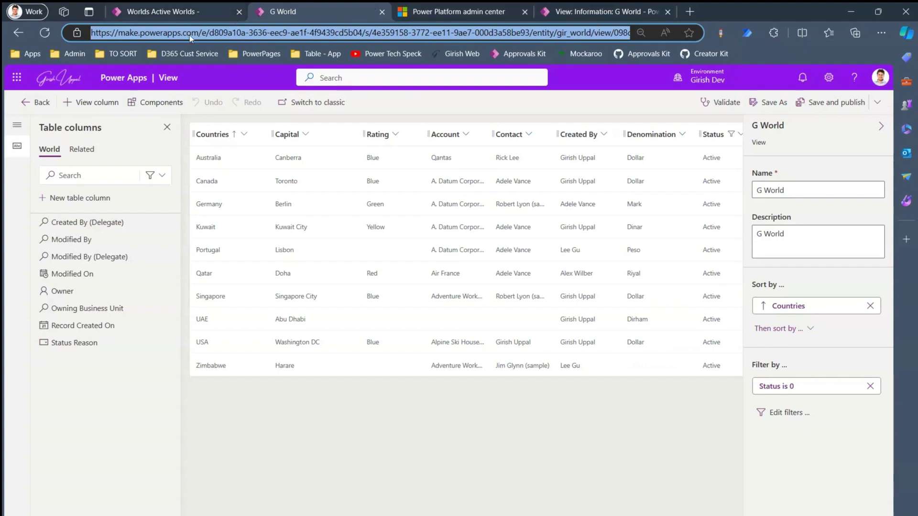
pyautogui.click(156, 11)
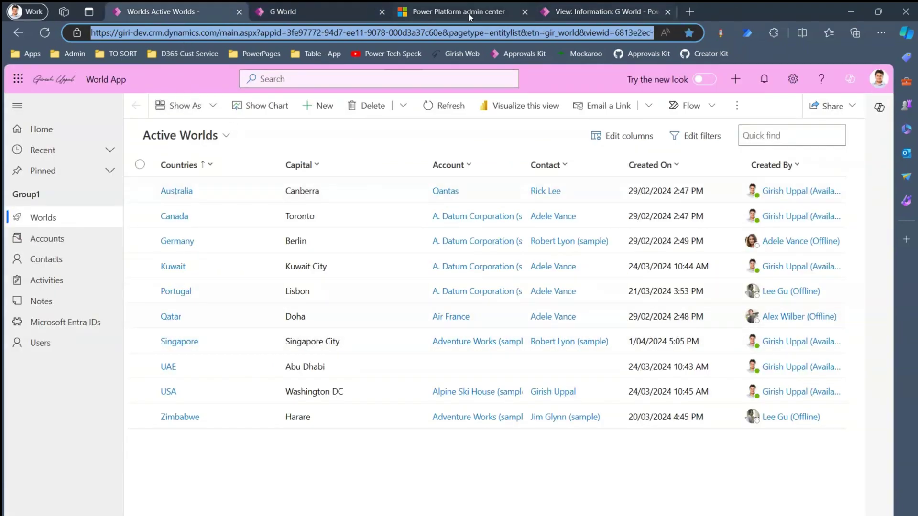
pyautogui.click(588, 11)
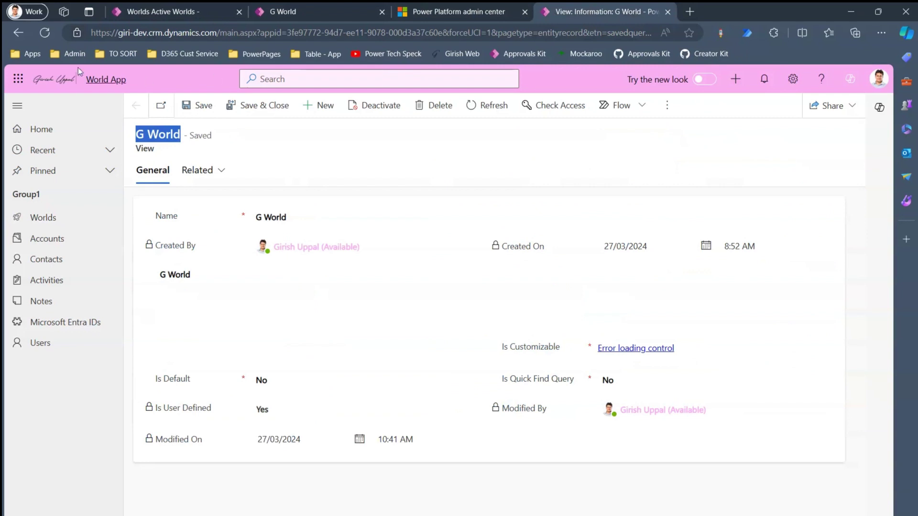
# Step: Load the bookmarked World Table page in a new tab and copy the Singapore row's GUID
pyautogui.hotkey('ctrl', 't')
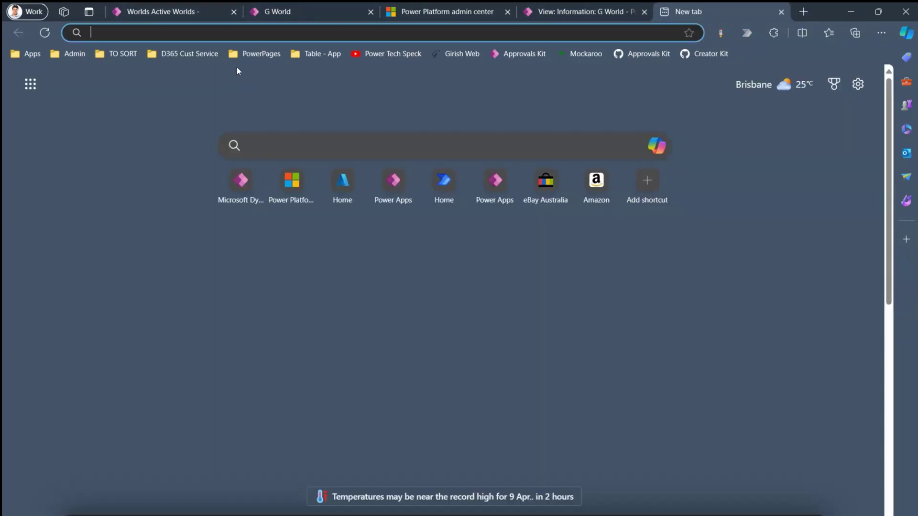
pyautogui.click(311, 54)
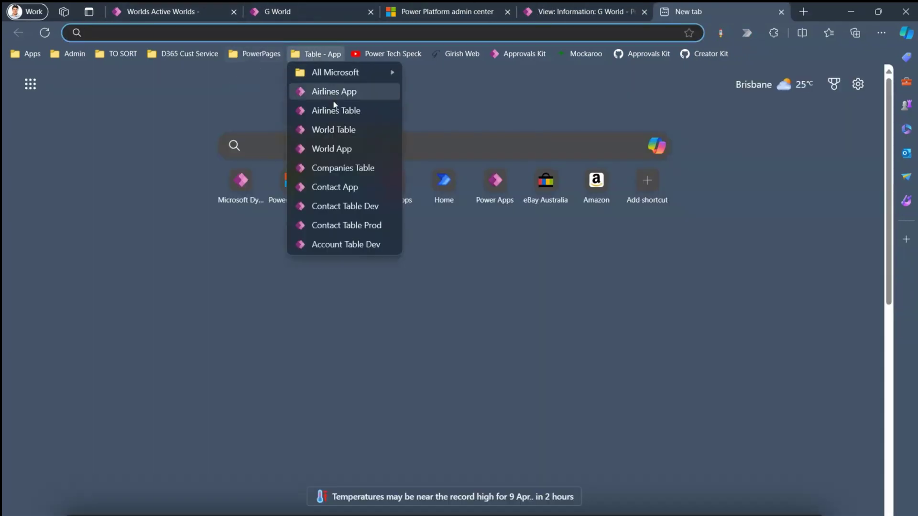
pyautogui.click(344, 131)
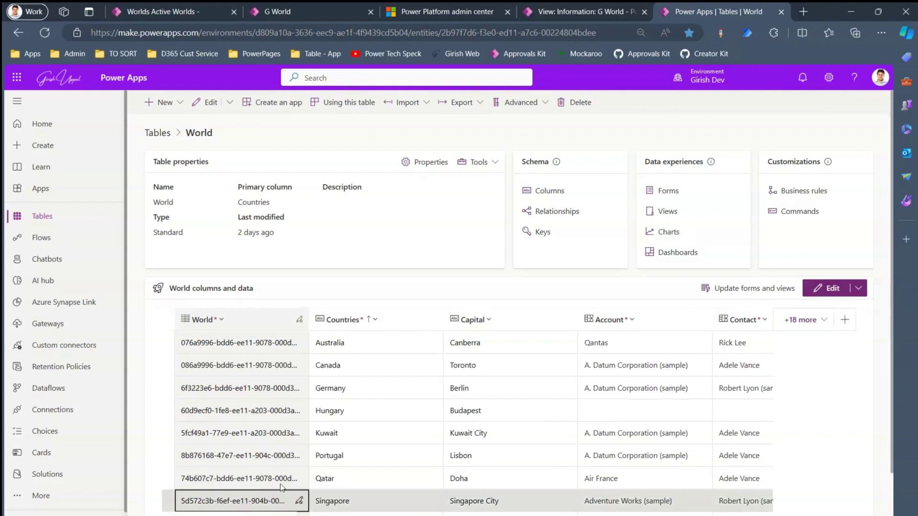
# Step: Search XrmToolBox's Record Lookup by Guid for 5d572c3b-f6ef-ee11-904b-000d3a30c0c3 and open the found record
pyautogui.hotkey('alt', 'Tab')
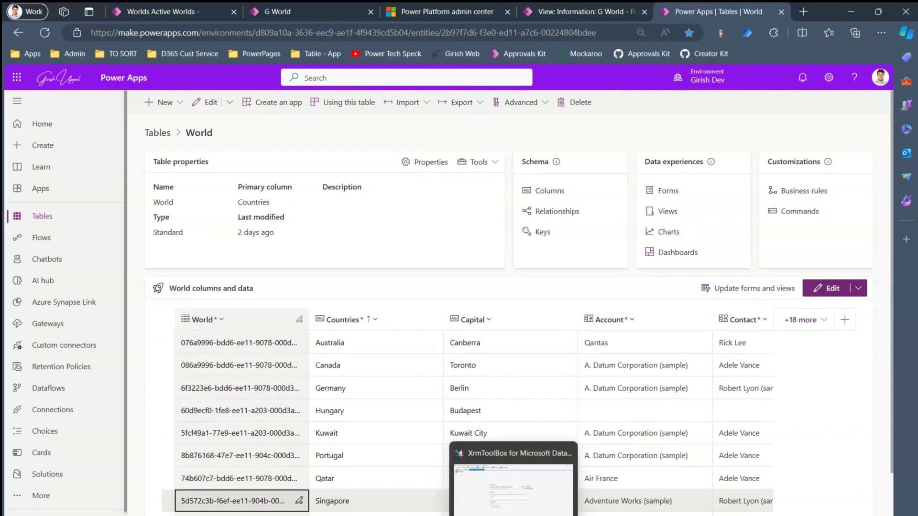
pyautogui.click(351, 180)
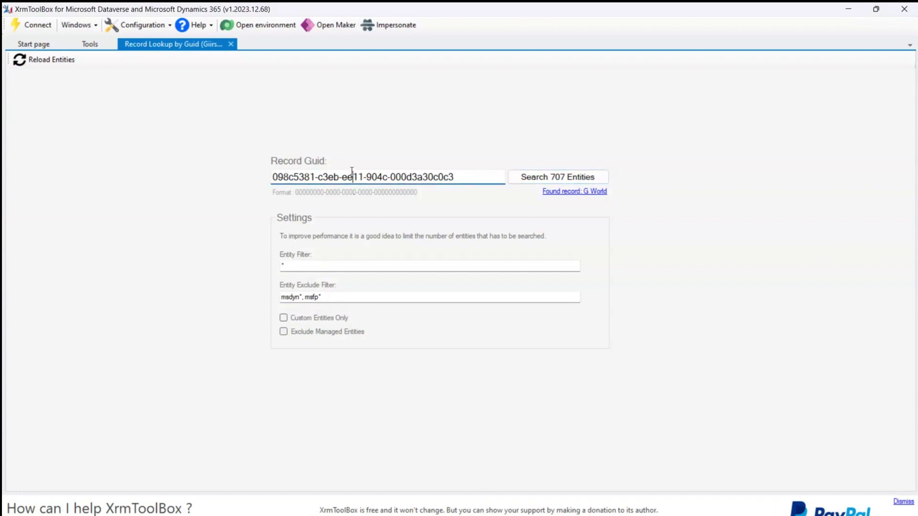
pyautogui.hotkey('ctrl', 'a')
pyautogui.write('5d572c3b-f6ef-ee11-904b-000d3a30c0c3')
pyautogui.click(582, 178)
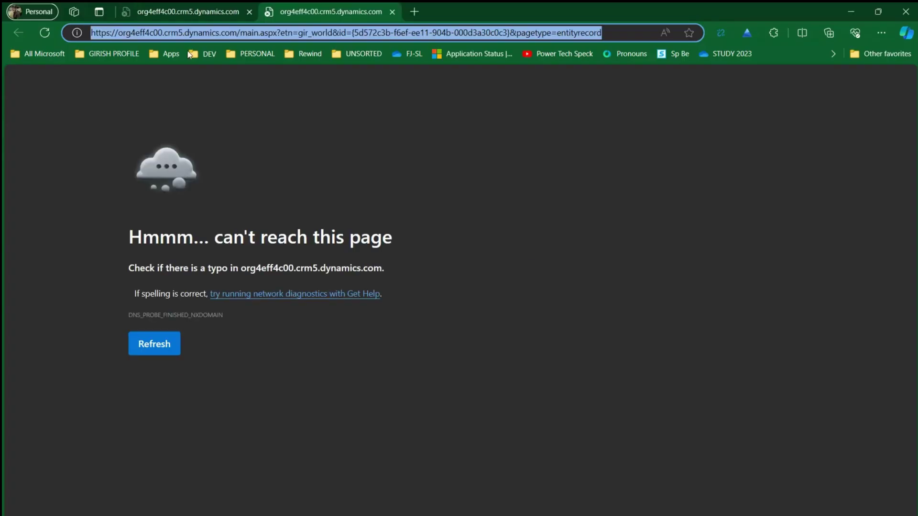
# Step: Try loading the record address with giri-dev.crm instead of org4eff4c00.crm5 in the personal-profile browser, and return to the original address
pyautogui.click(125, 33)
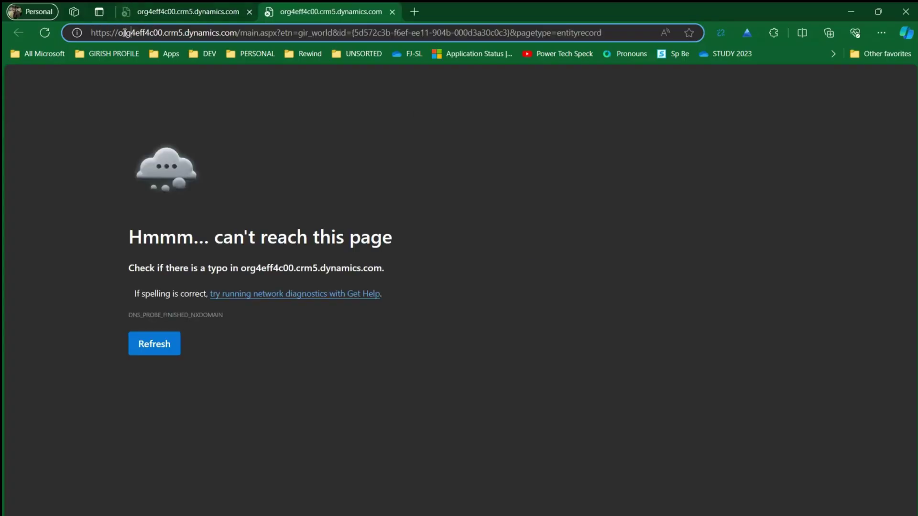
pyautogui.moveTo(119, 34); pyautogui.dragTo(161, 32)
pyautogui.write('giri-de')
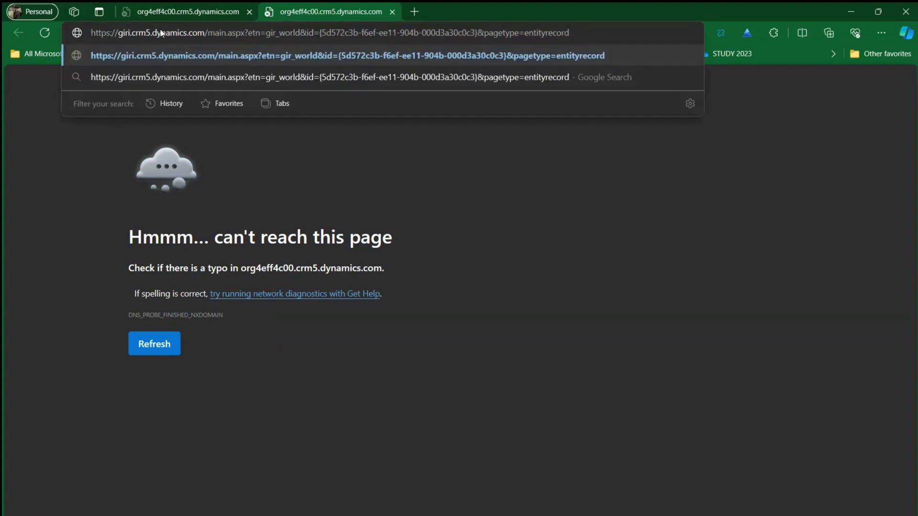
pyautogui.write('v')
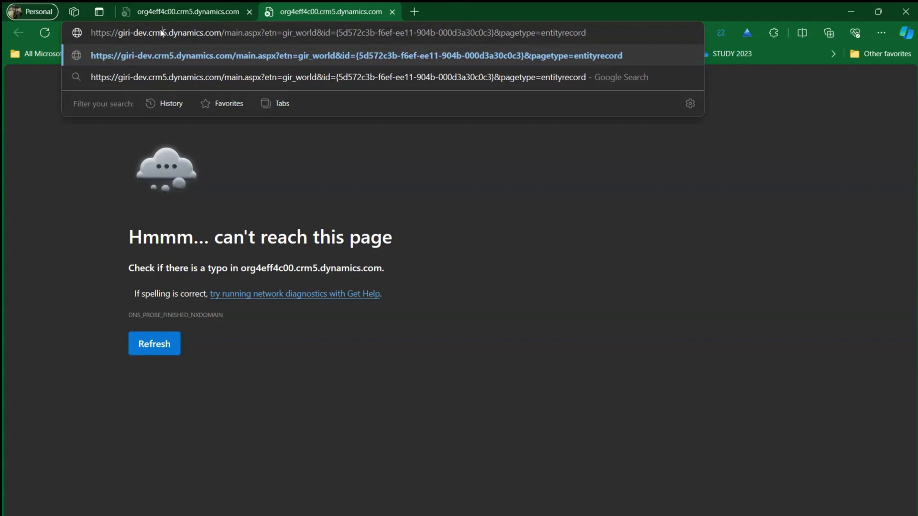
pyautogui.press('Delete')
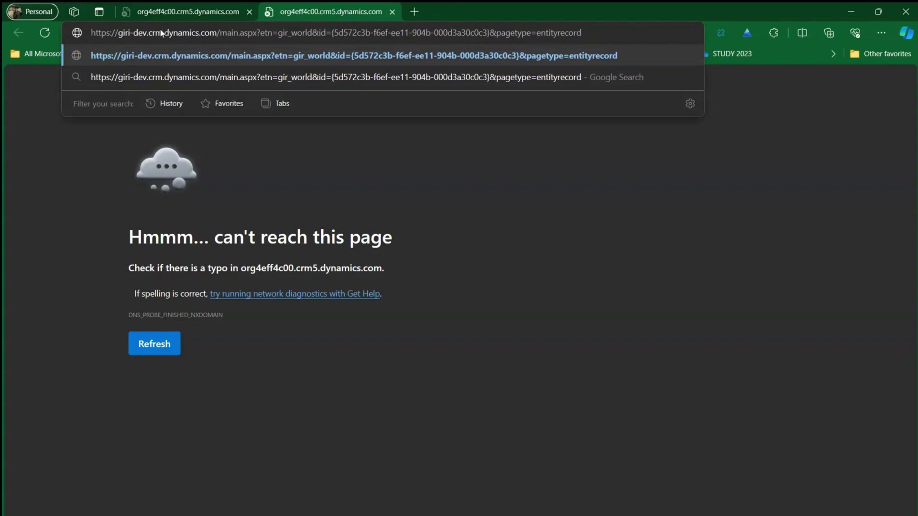
pyautogui.press('Return')
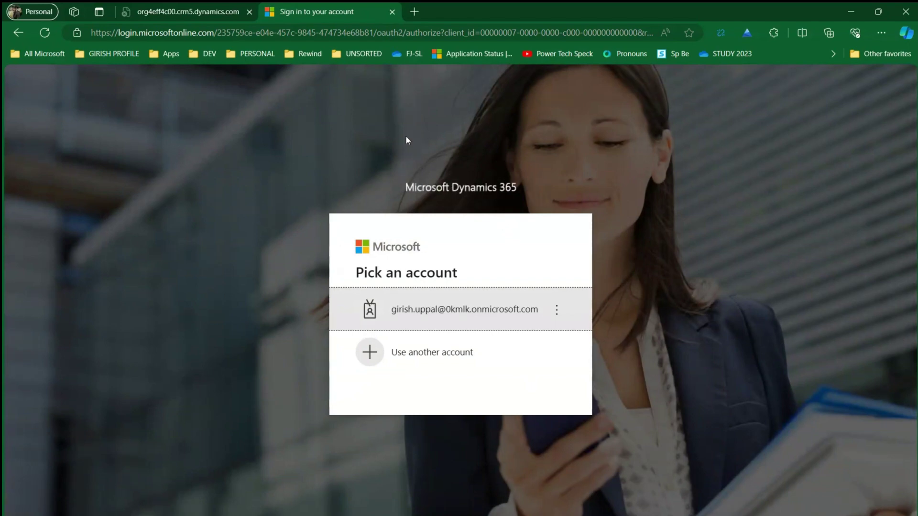
pyautogui.click(14, 33)
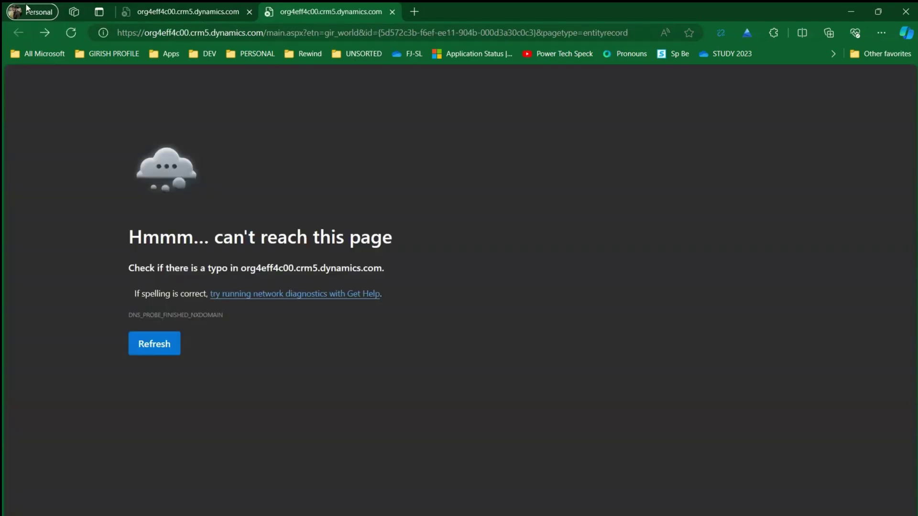
# Step: Copy the gir_world record address into a new tab of the work-profile browser window
pyautogui.click(153, 33)
pyautogui.hotkey('ctrl', 'c')
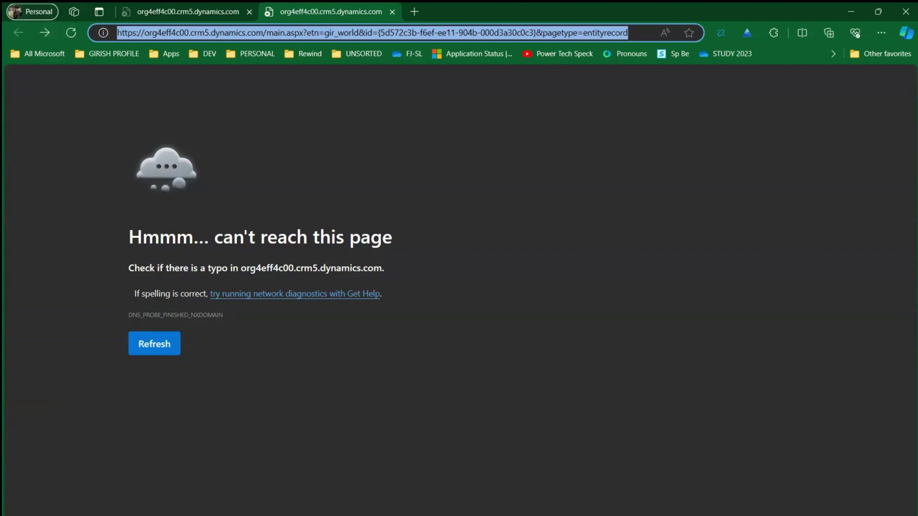
pyautogui.hotkey('alt', 'Tab')
pyautogui.click(798, 13)
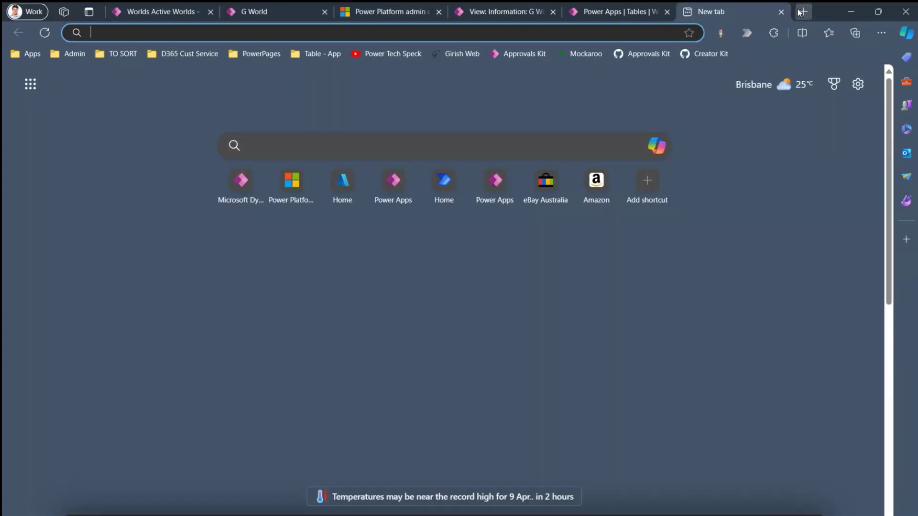
pyautogui.hotkey('ctrl', 'v')
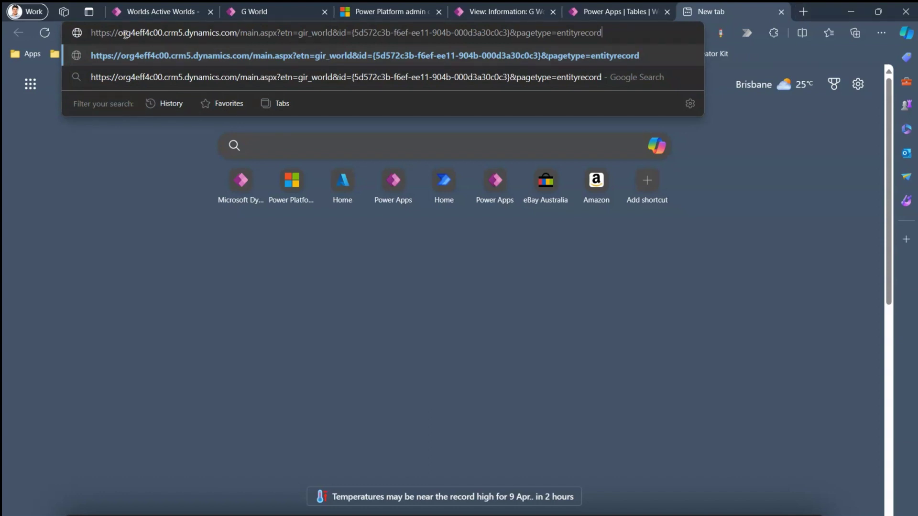
# Step: Replace org4eff4c00.crm5 with giri-dev.crm in the pasted gir_world record address and load the Singapore record
pyautogui.moveTo(119, 33); pyautogui.dragTo(162, 36)
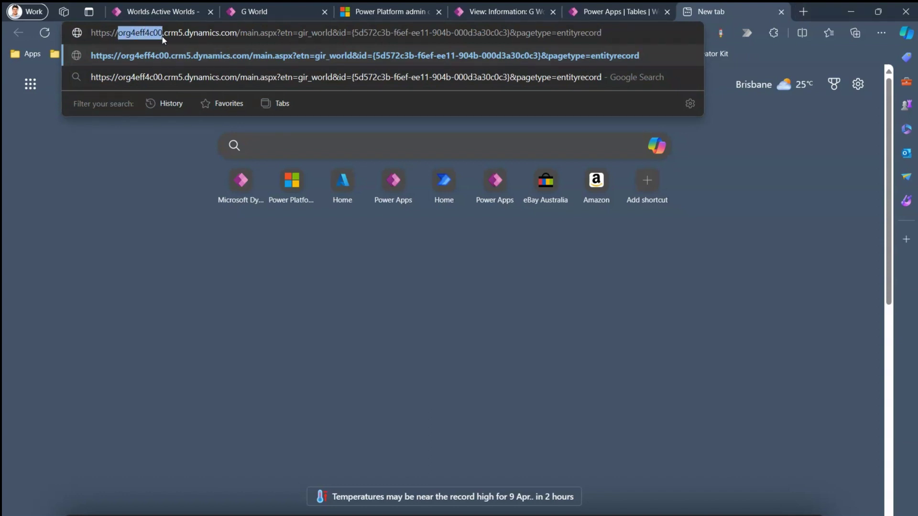
pyautogui.write('giri-dev')
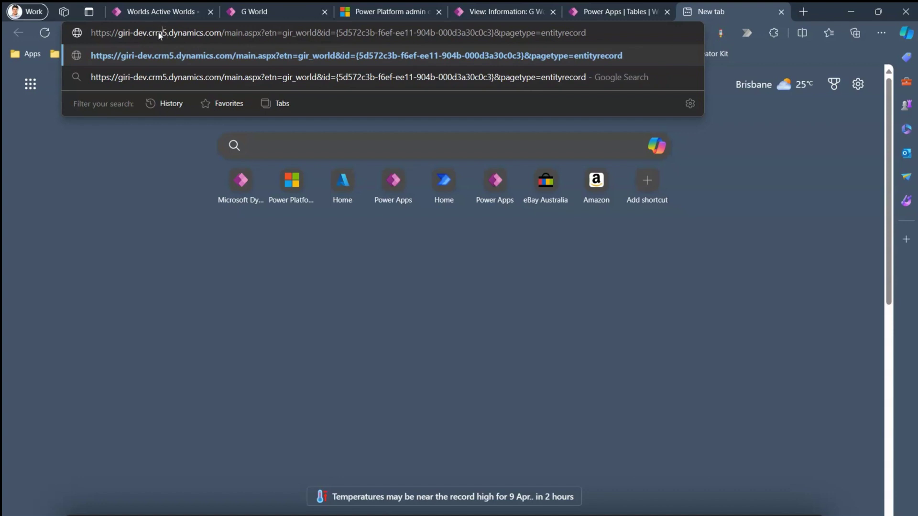
pyautogui.press('Return')
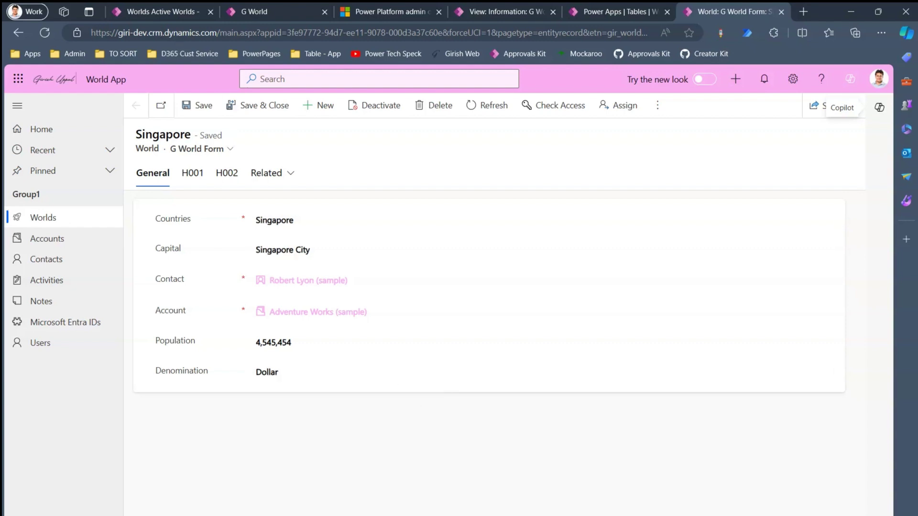
# Step: Switch to XrmToolBox and examine the Entity Filter and Custom Entities Only settings of Record Lookup by Guid
pyautogui.hotkey('alt', 'Tab')
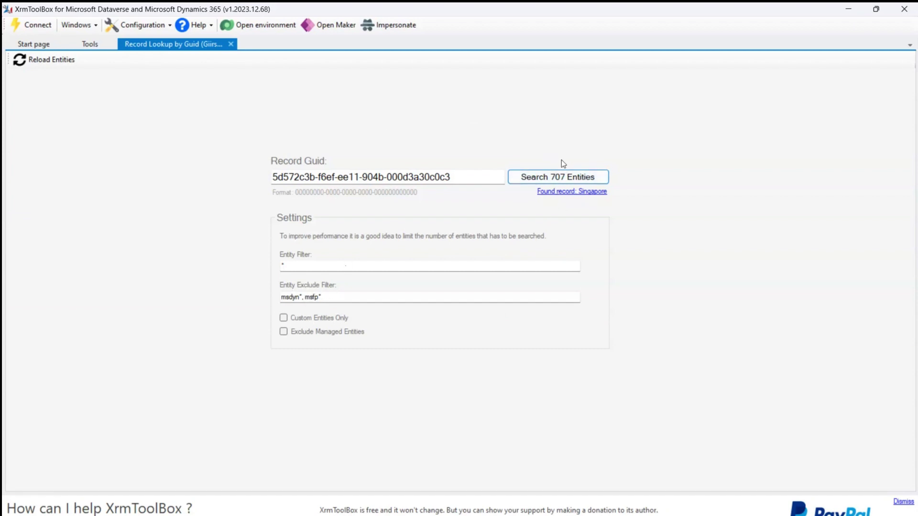
pyautogui.press('Tab')
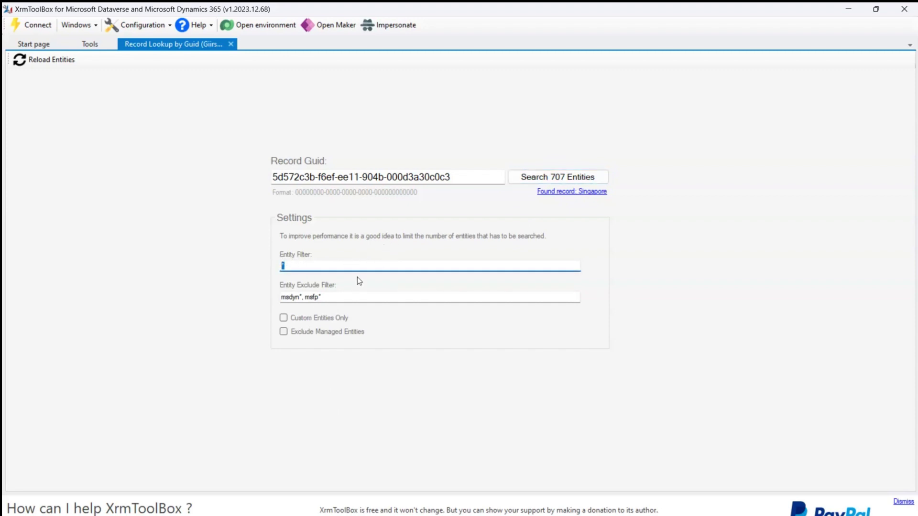
pyautogui.click(284, 318)
pyautogui.click(284, 319)
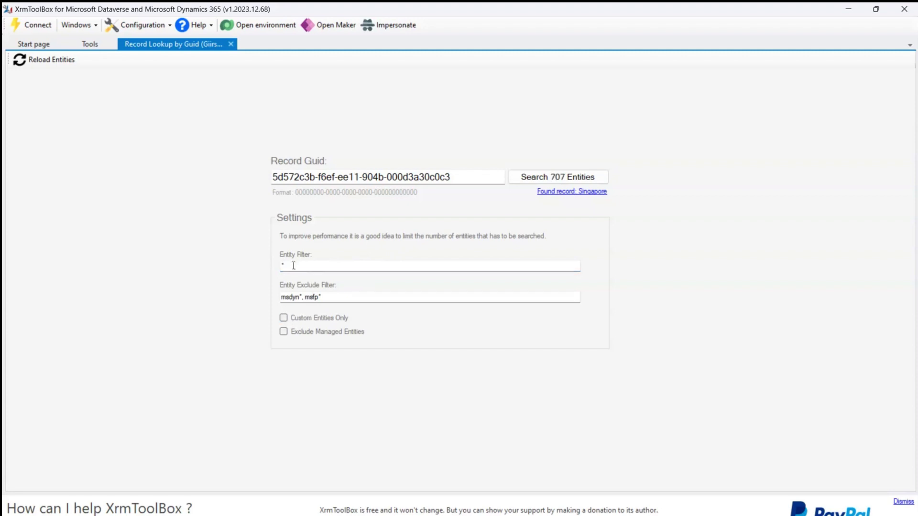
pyautogui.click(296, 268)
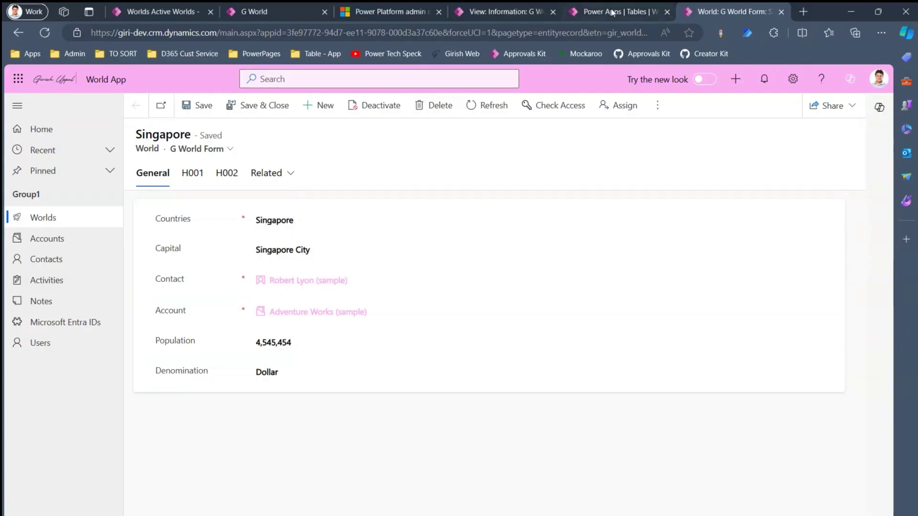
# Step: Copy the Germany record's GUID from the World table in Power Apps and switch to XrmToolBox
pyautogui.click(593, 10)
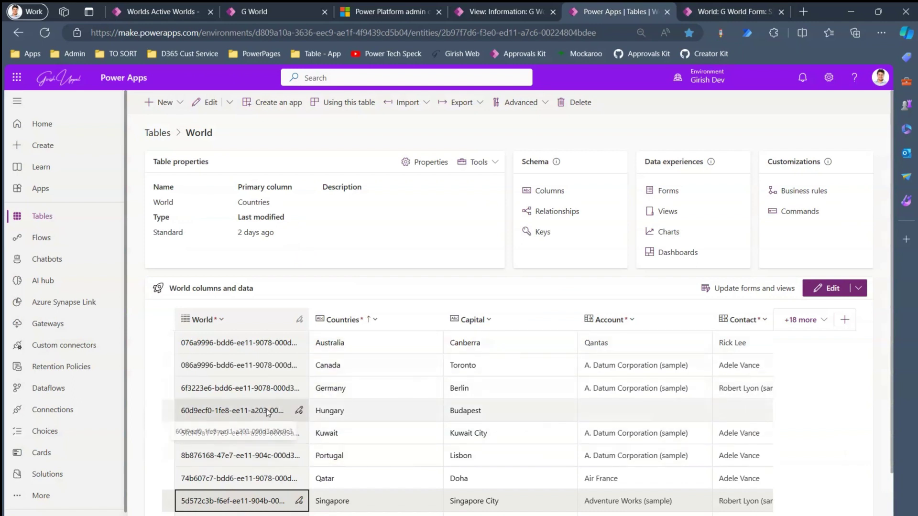
pyautogui.click(266, 389)
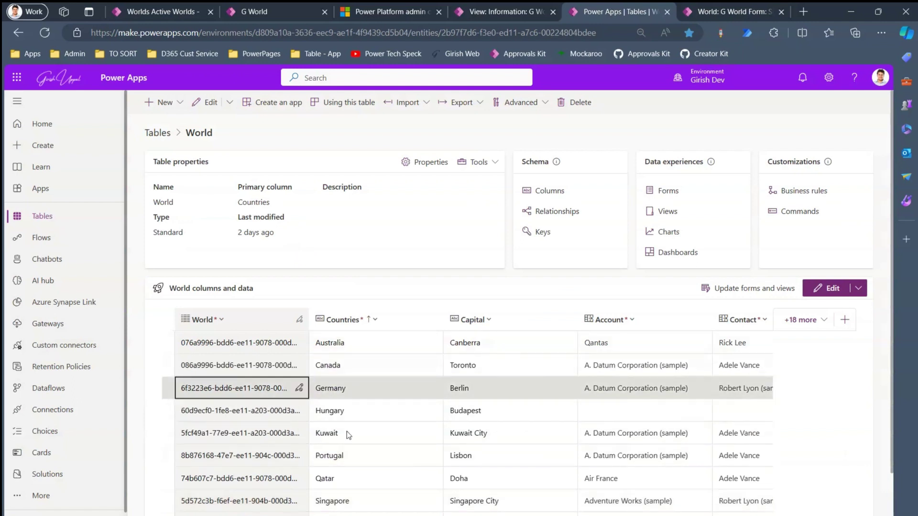
pyautogui.hotkey('alt', 'Tab')
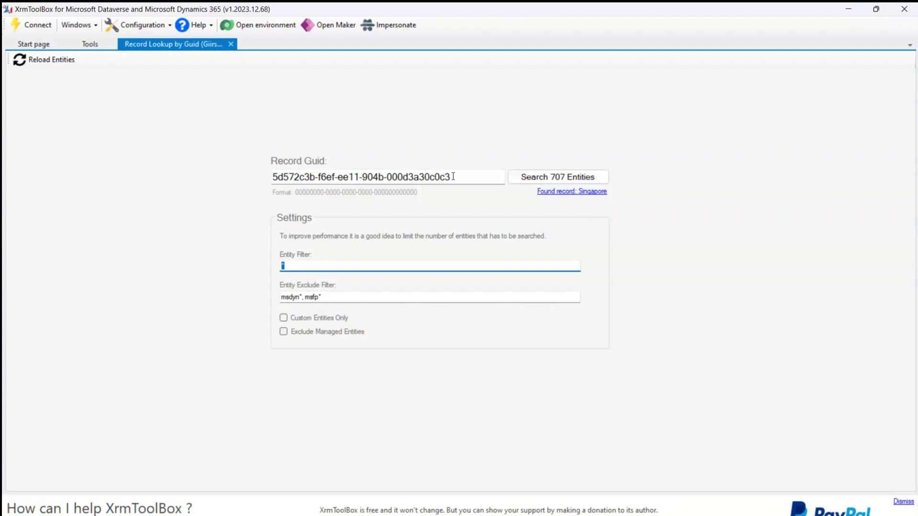
# Step: Search all entities for record Guid 6f3223e6-bdd6-ee11-9078-000d3a37c60e, and return to XrmToolBox from the record's browser page
pyautogui.moveTo(453, 176); pyautogui.dragTo(249, 176)
pyautogui.write('6f3223e6-bdd6-ee11-9078-000d3a37c60e')
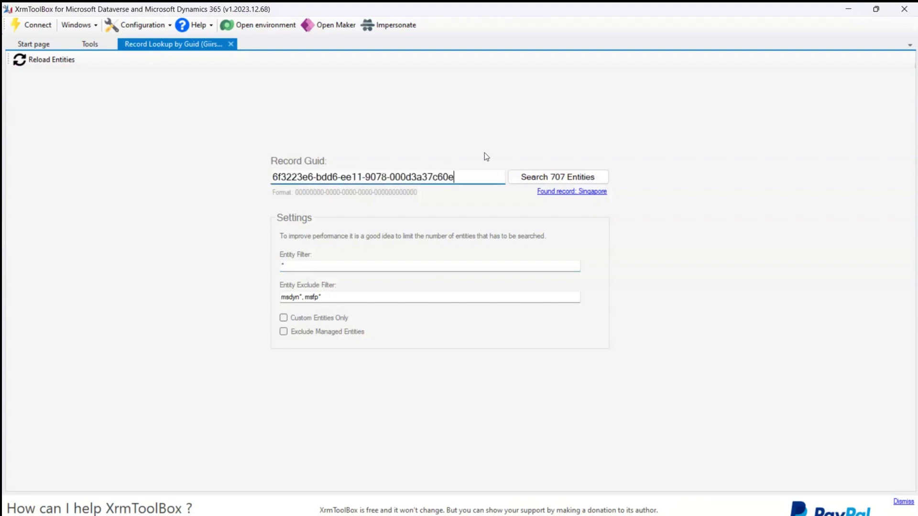
pyautogui.click(555, 177)
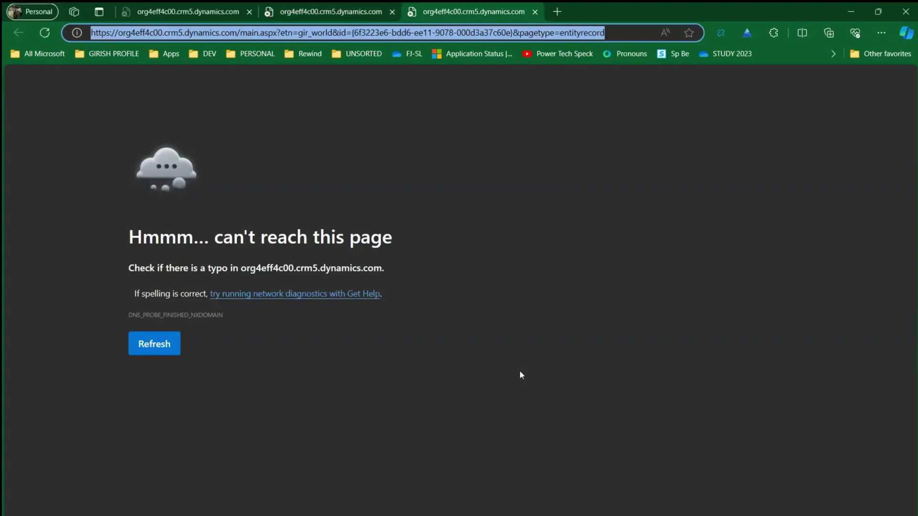
pyautogui.moveTo(487, 515)
pyautogui.hotkey('alt', 'Tab')
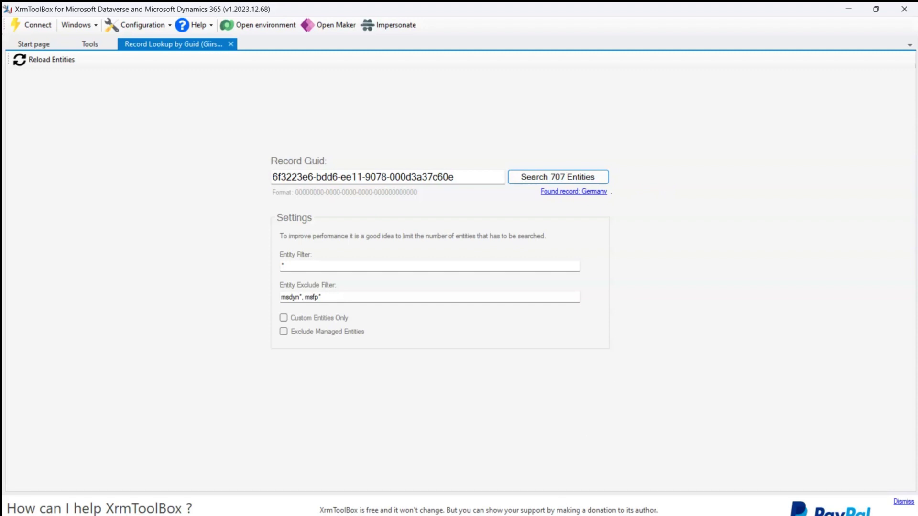
# Step: Switch to Notepad and copy the appid value 3fe97772-94d7-ee11-9078-000d3a37c60e from the noted giri-dev.crm address
pyautogui.click(569, 474)
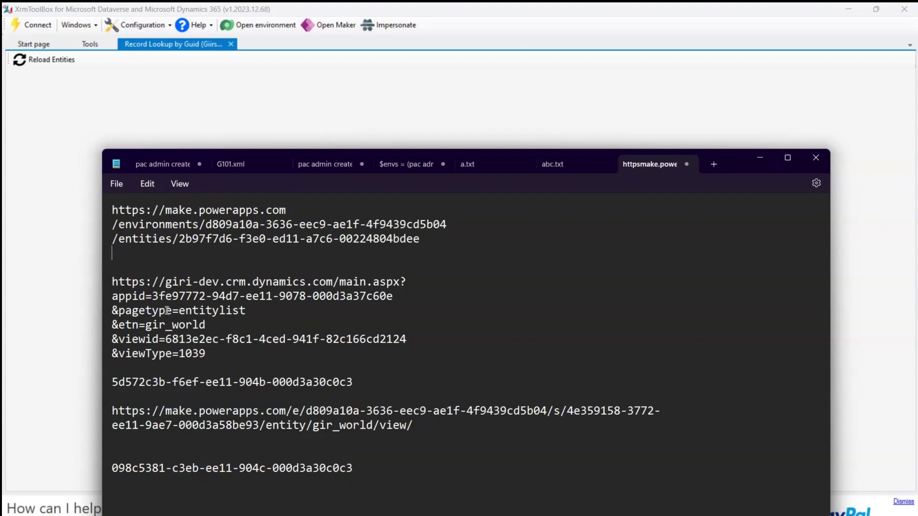
pyautogui.moveTo(152, 296); pyautogui.dragTo(392, 300)
pyautogui.hotkey('ctrl', 'c')
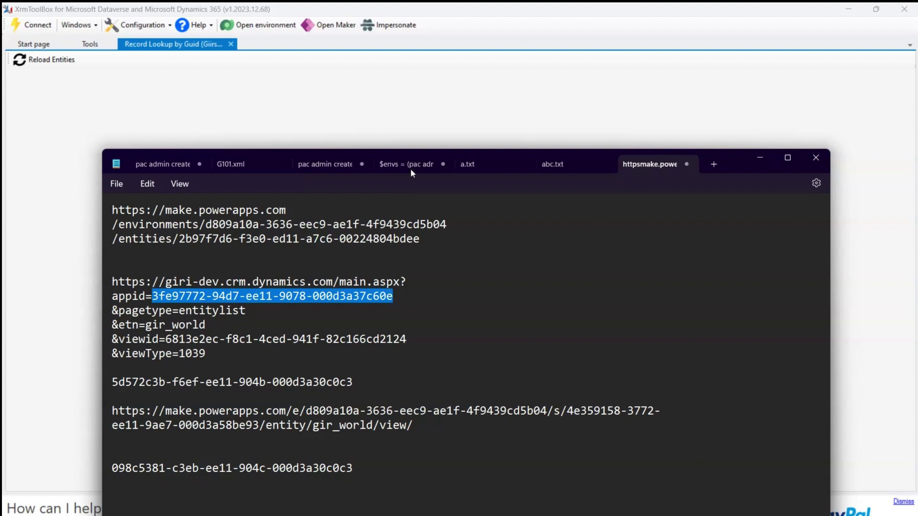
# Step: Replace the Record Guid in XrmToolBox with the copied app GUID and search all entities for it
pyautogui.click(408, 94)
pyautogui.moveTo(451, 177); pyautogui.dragTo(216, 170)
pyautogui.hotkey('ctrl', 'v')
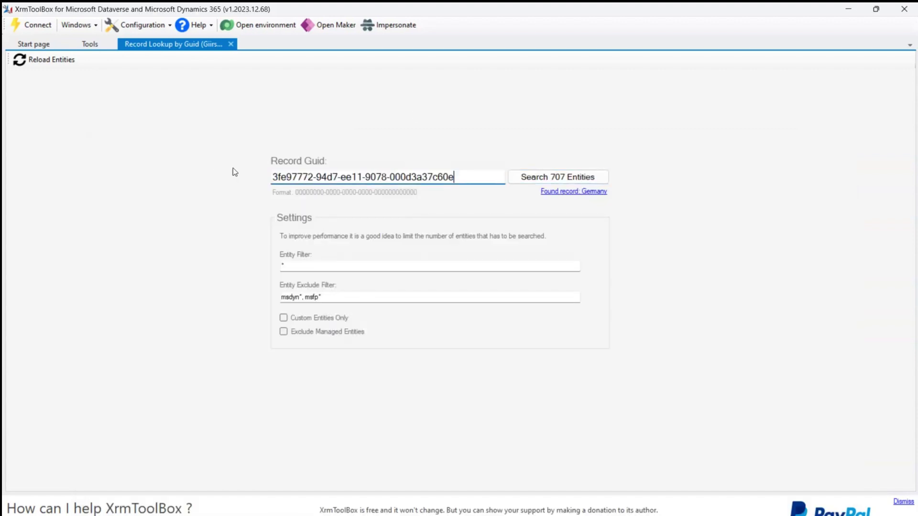
pyautogui.click(525, 173)
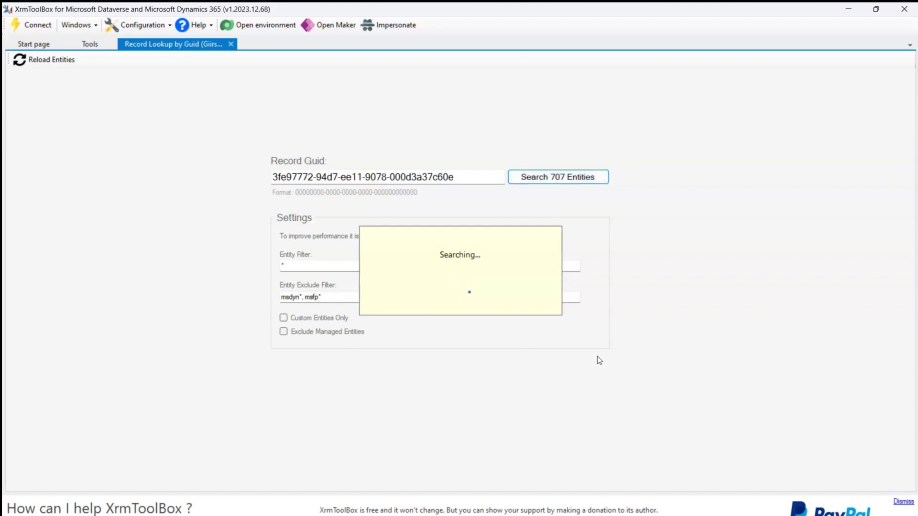
# Step: Compare the environment GUID and appid noted in Notepad with XrmToolBox's search result, moving the notes clear of it
pyautogui.hotkey('alt', 'Tab')
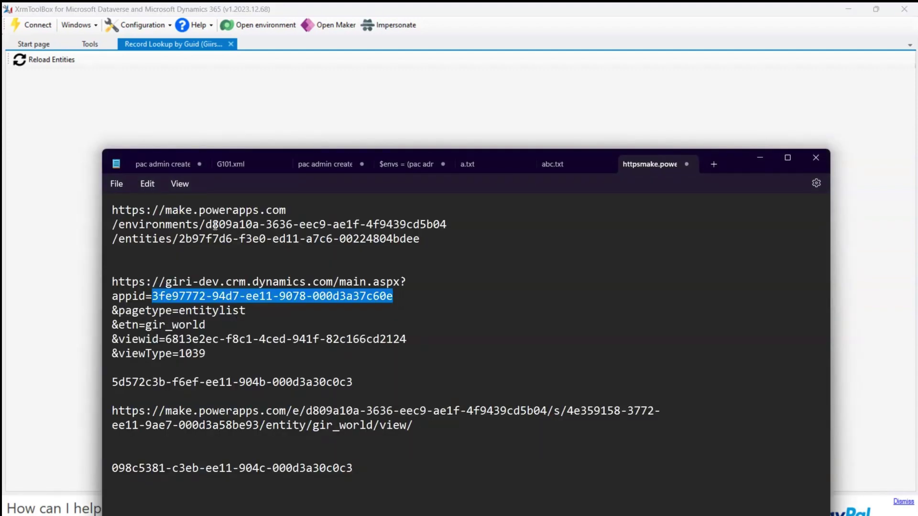
pyautogui.moveTo(205, 224); pyautogui.dragTo(446, 227)
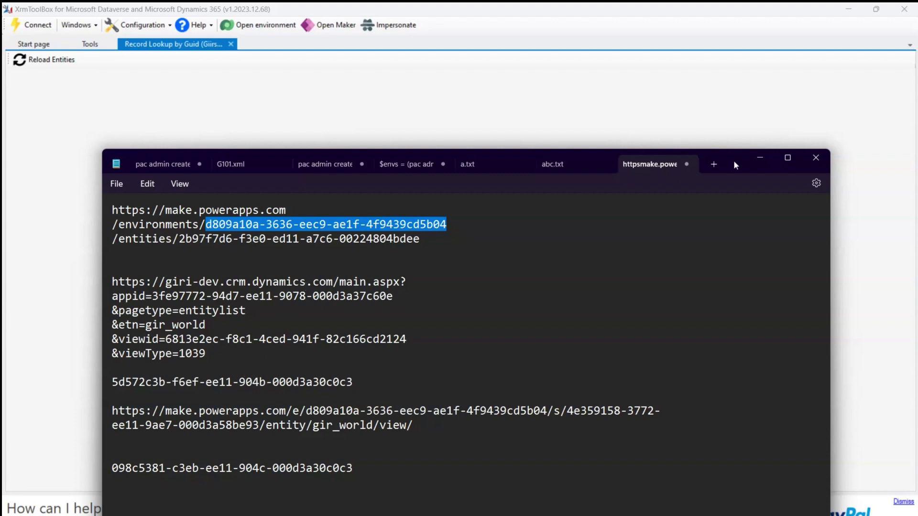
pyautogui.moveTo(735, 165); pyautogui.dragTo(819, 261)
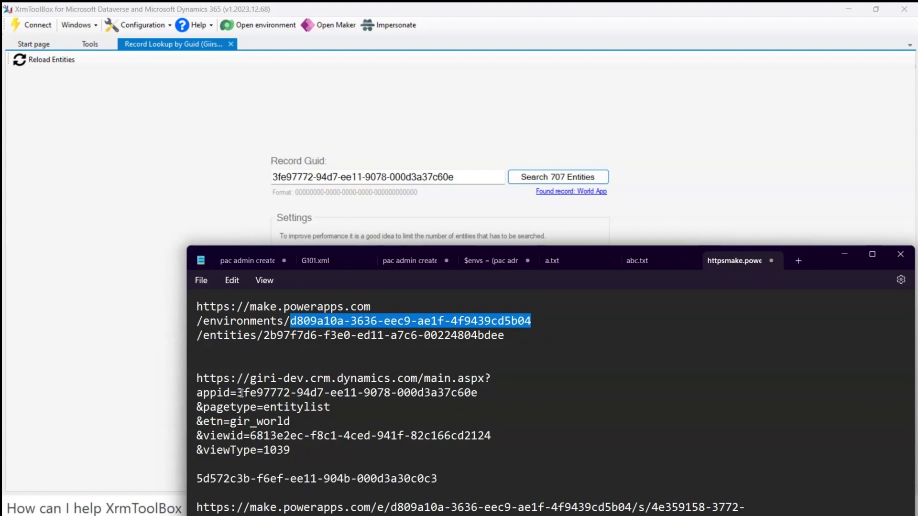
pyautogui.moveTo(238, 392); pyautogui.dragTo(478, 393)
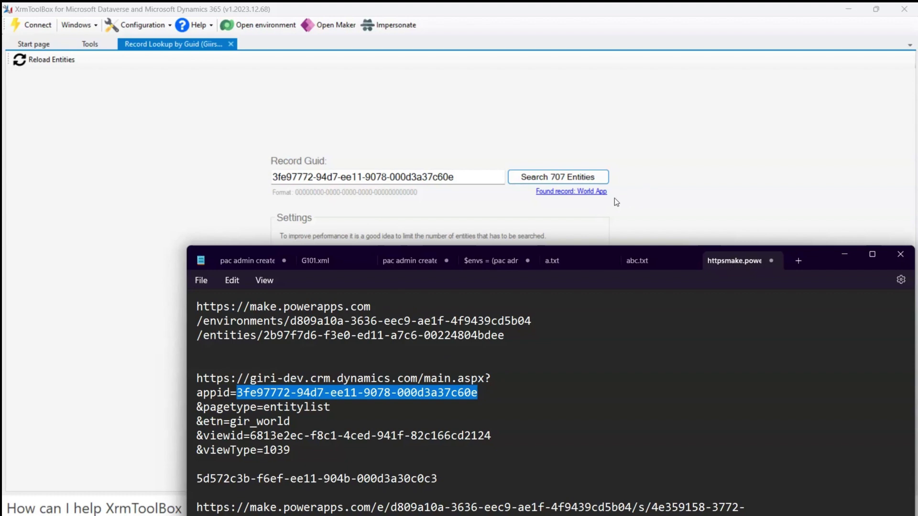
pyautogui.click(645, 193)
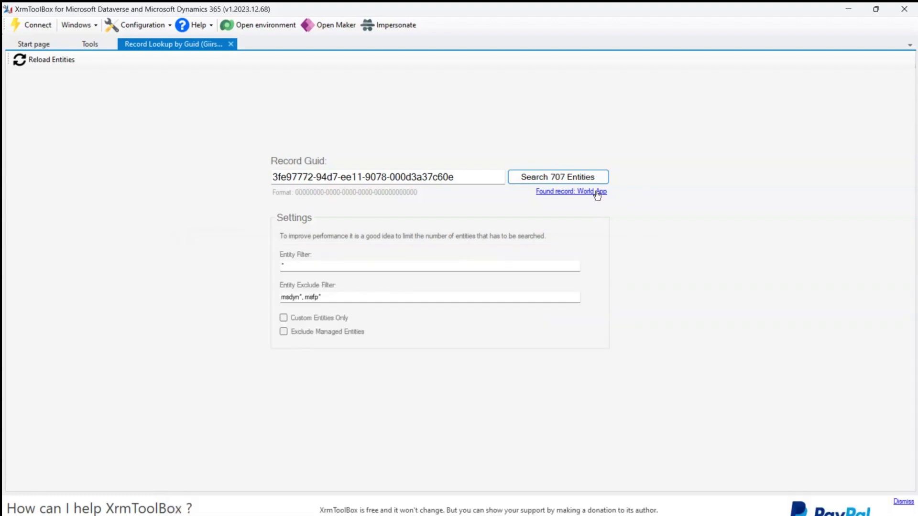